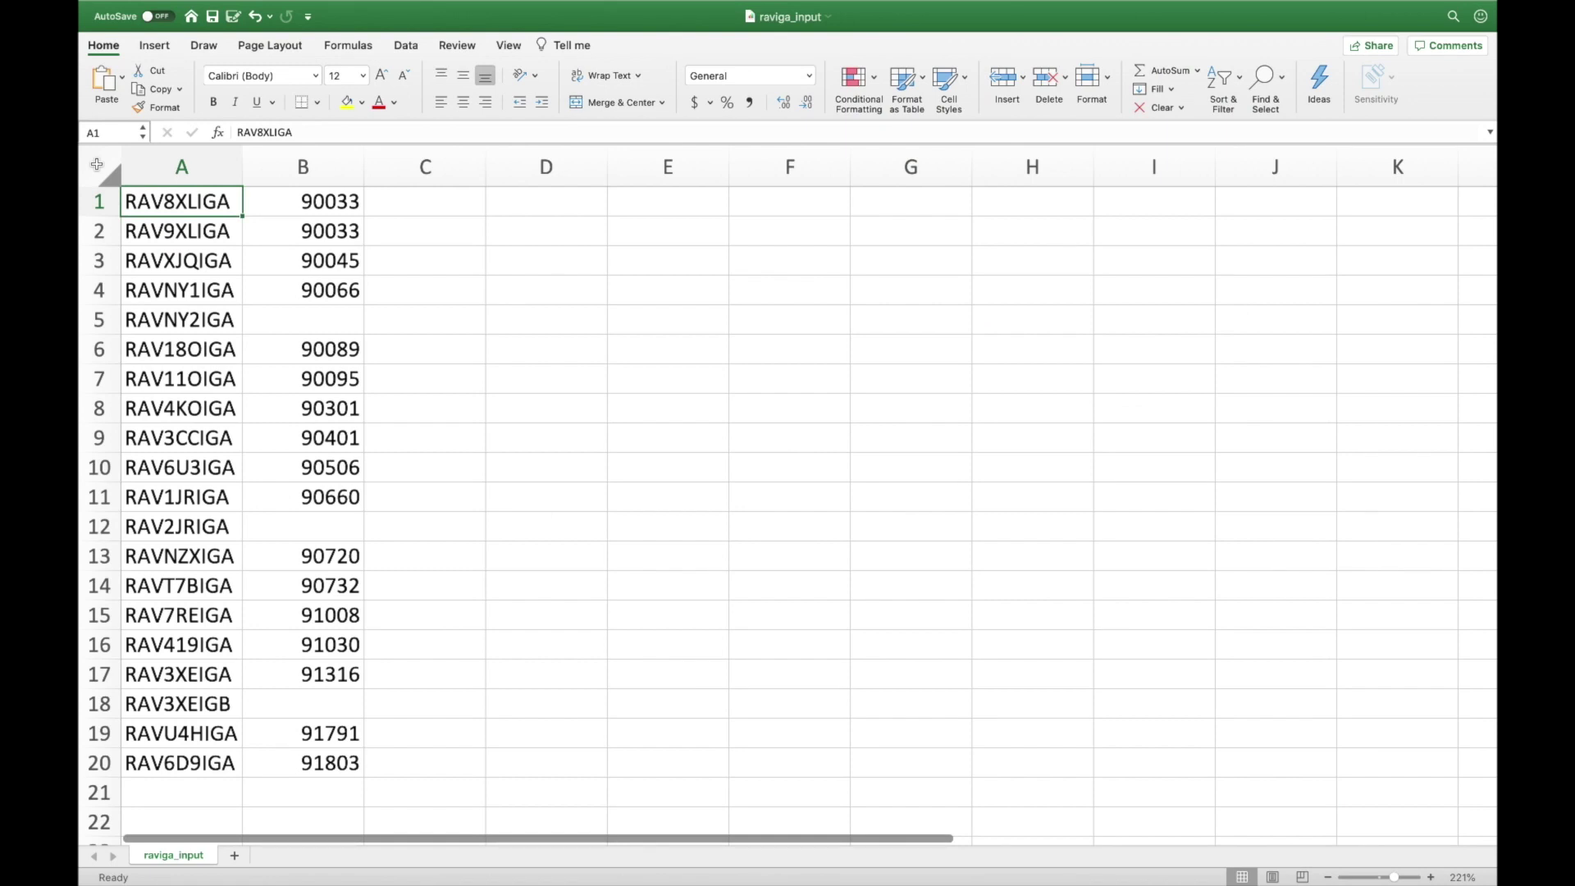
- Examine the ID and ZIP code columns of raviga_input, including the row missing a ZIP code and the rows sharing one
{"action": "left_click", "coordinate": [177, 165]}
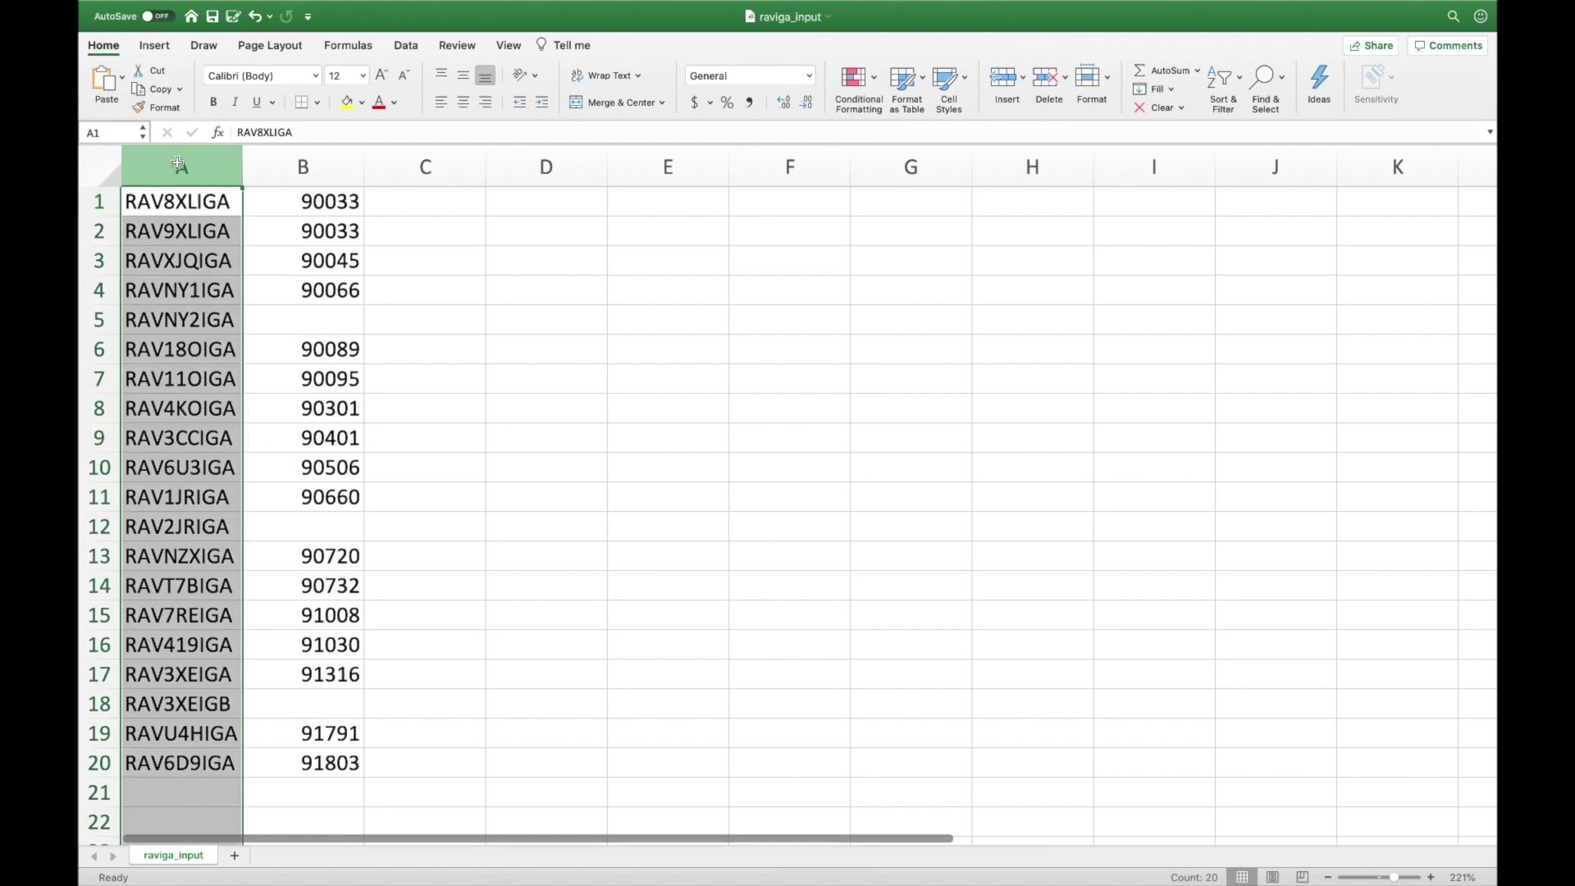
{"action": "left_click", "coordinate": [300, 164]}
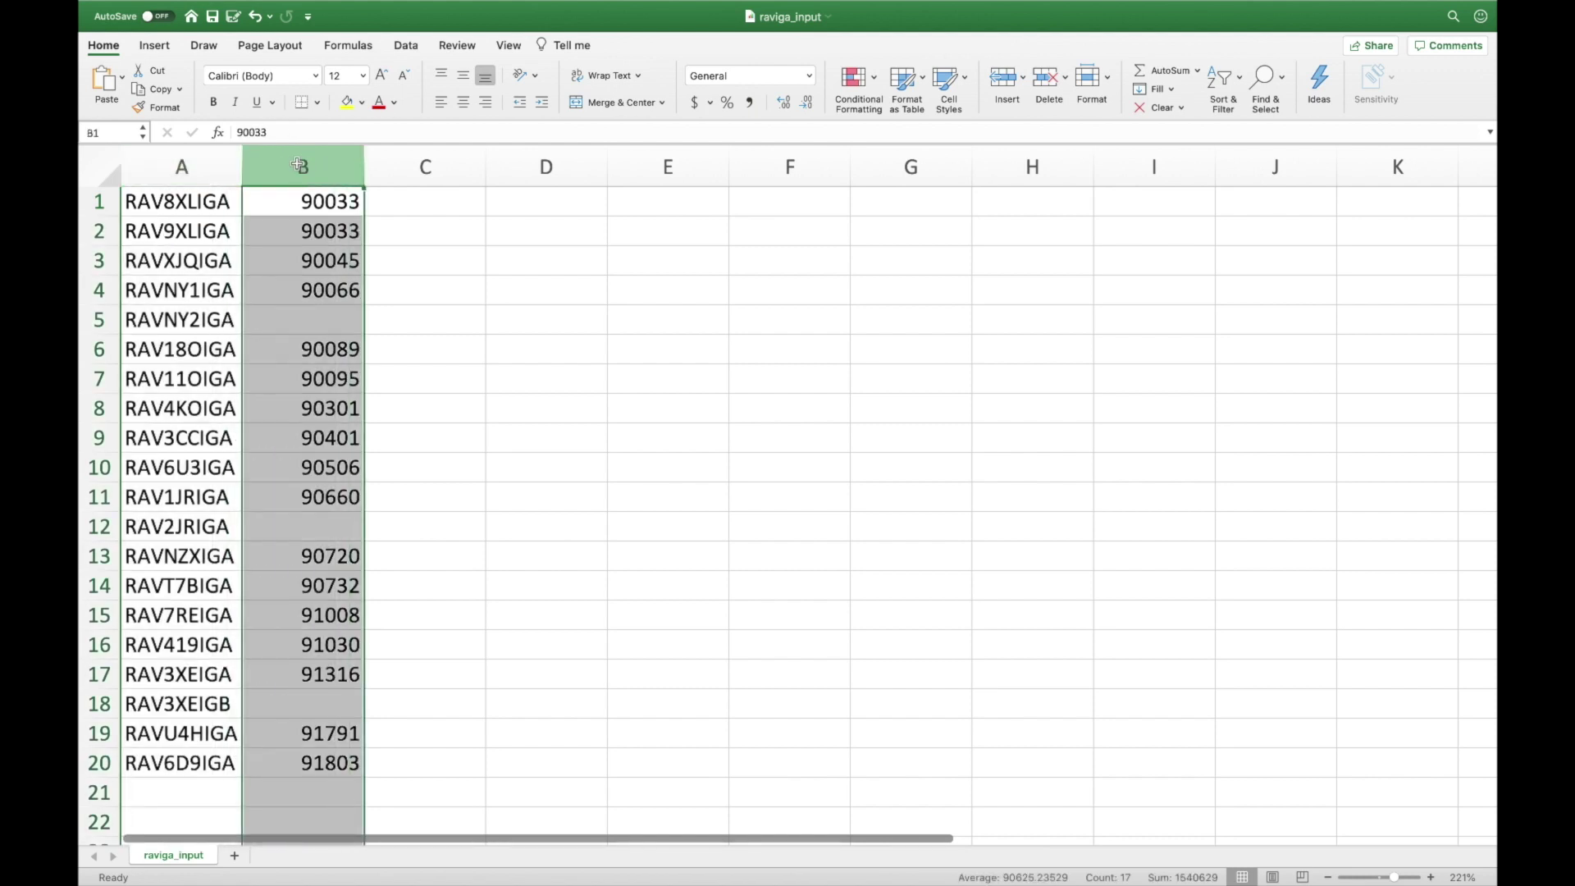
{"action": "left_click", "coordinate": [410, 200]}
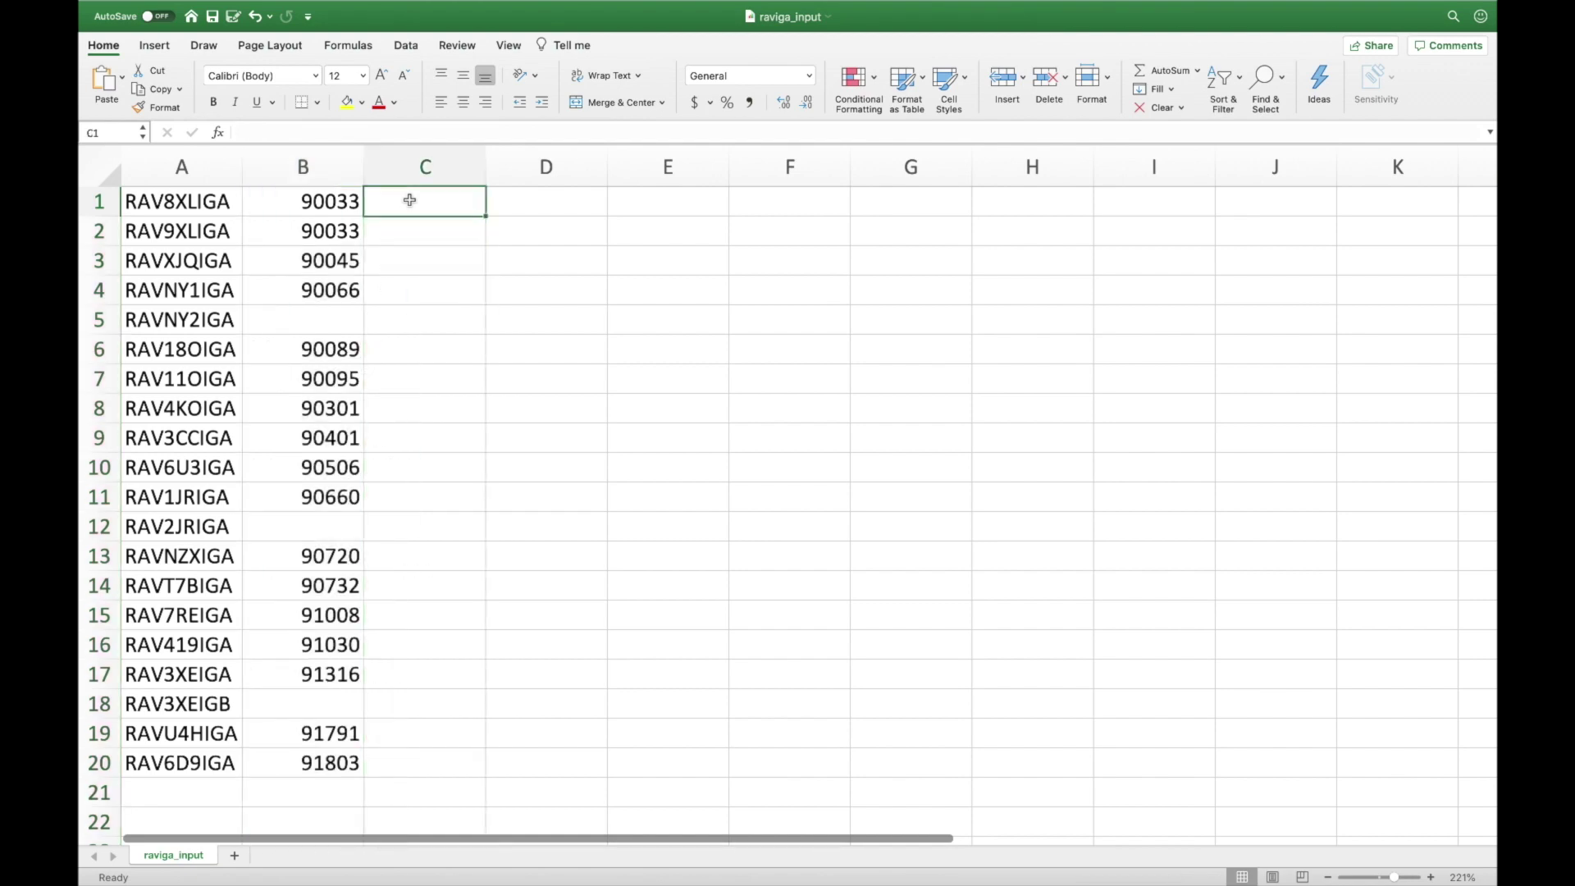
{"action": "left_click_drag", "start_coordinate": [345, 313], "coordinate": [154, 314]}
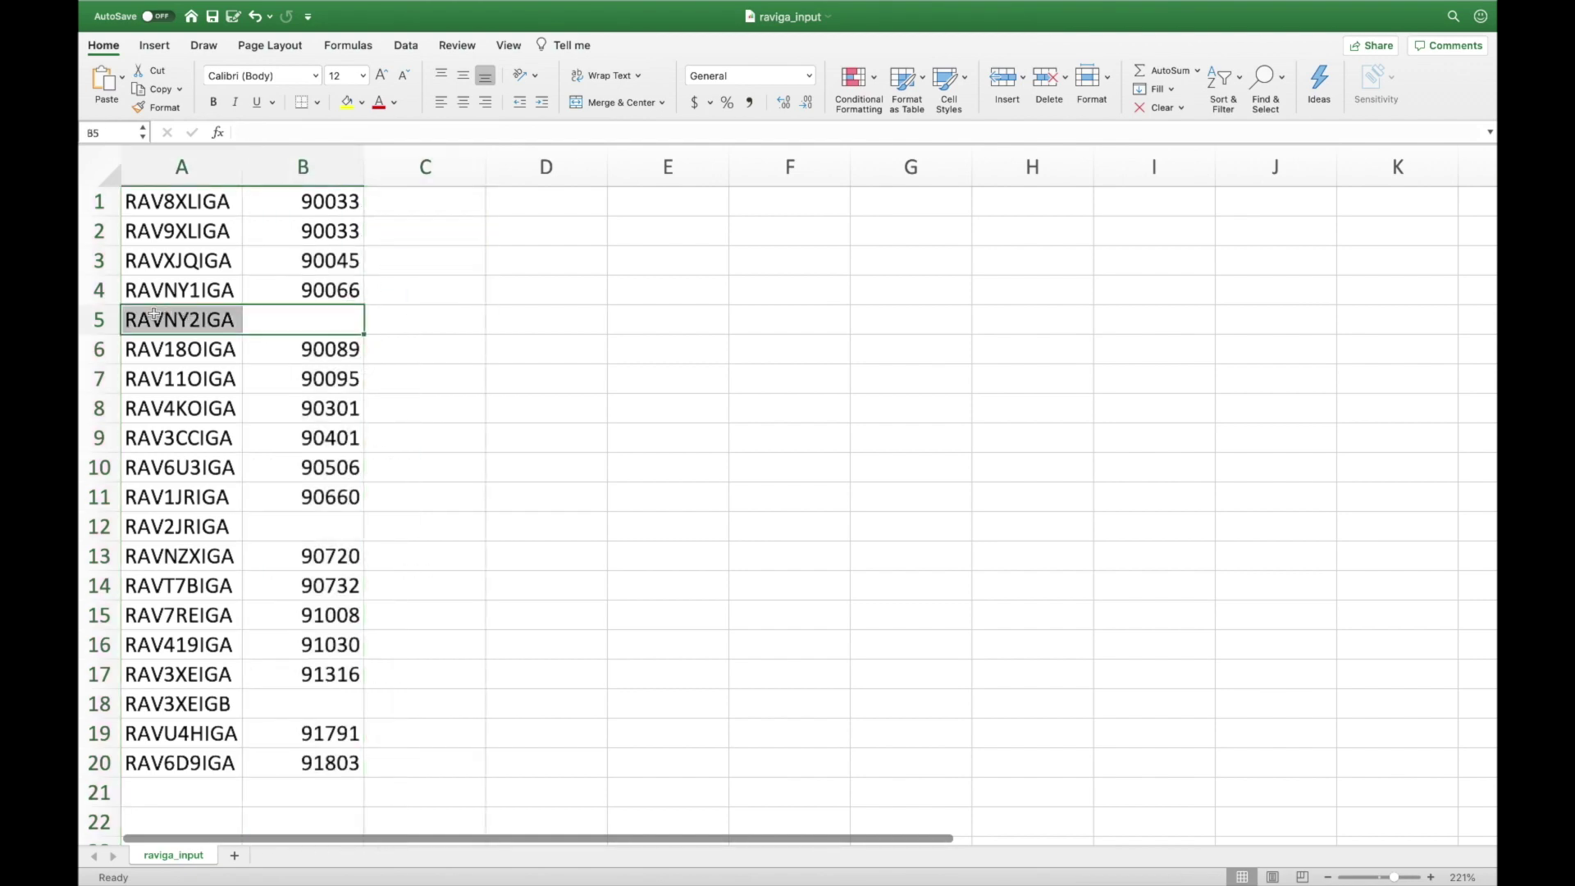
{"action": "left_click_drag", "start_coordinate": [299, 201], "coordinate": [136, 238]}
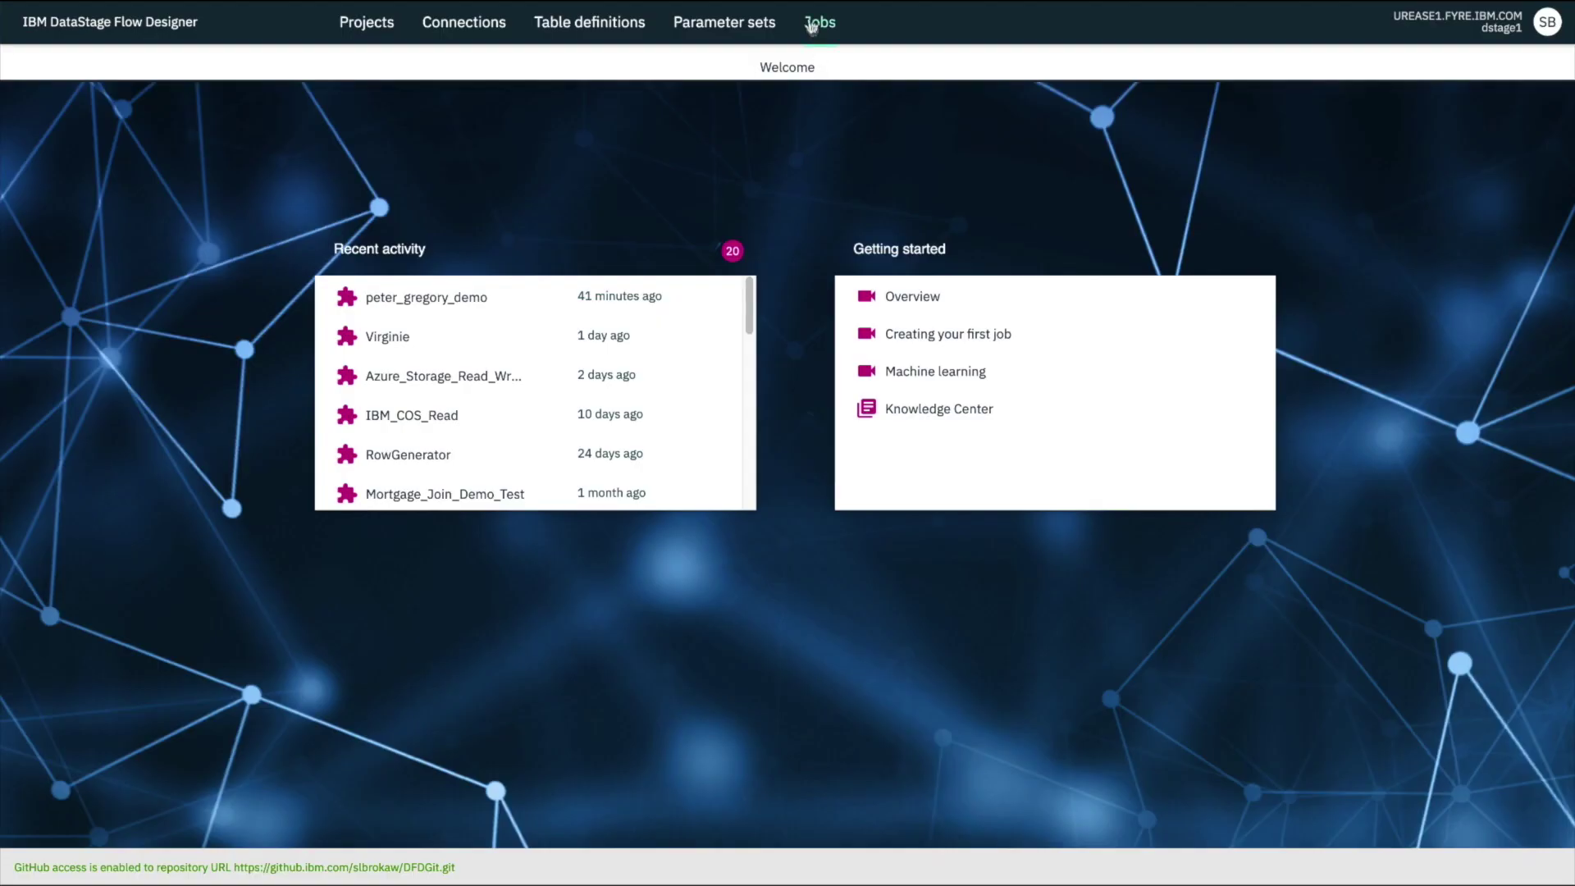
- Switch to IBM DataStage Flow Designer and create a new parallel job
{"action": "left_click", "coordinate": [818, 23]}
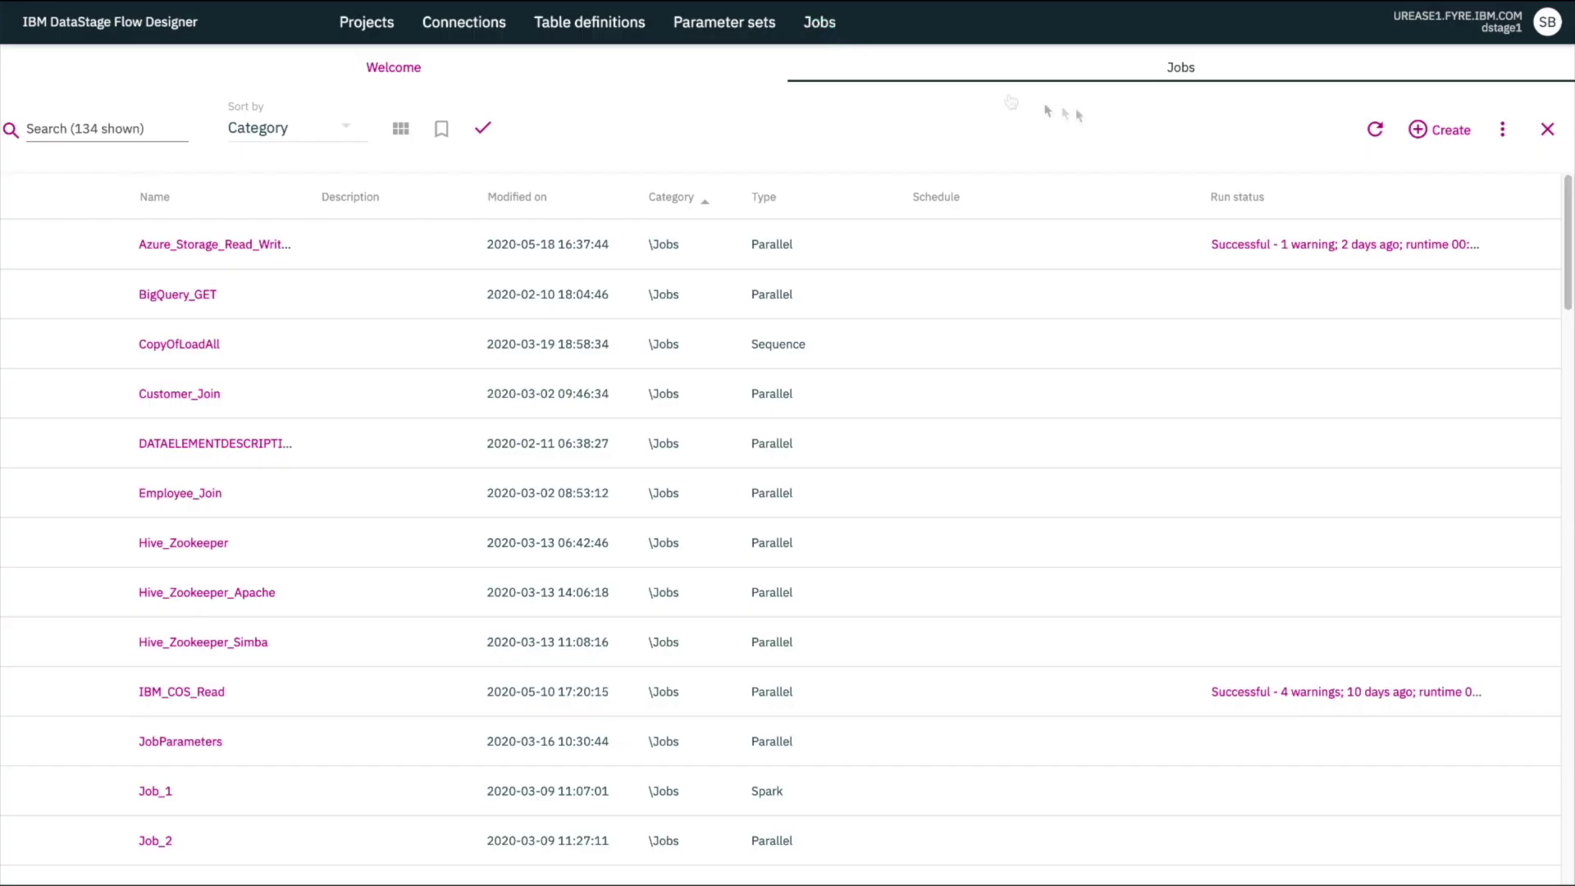
{"action": "left_click", "coordinate": [1439, 130]}
{"action": "left_click", "coordinate": [1453, 167]}
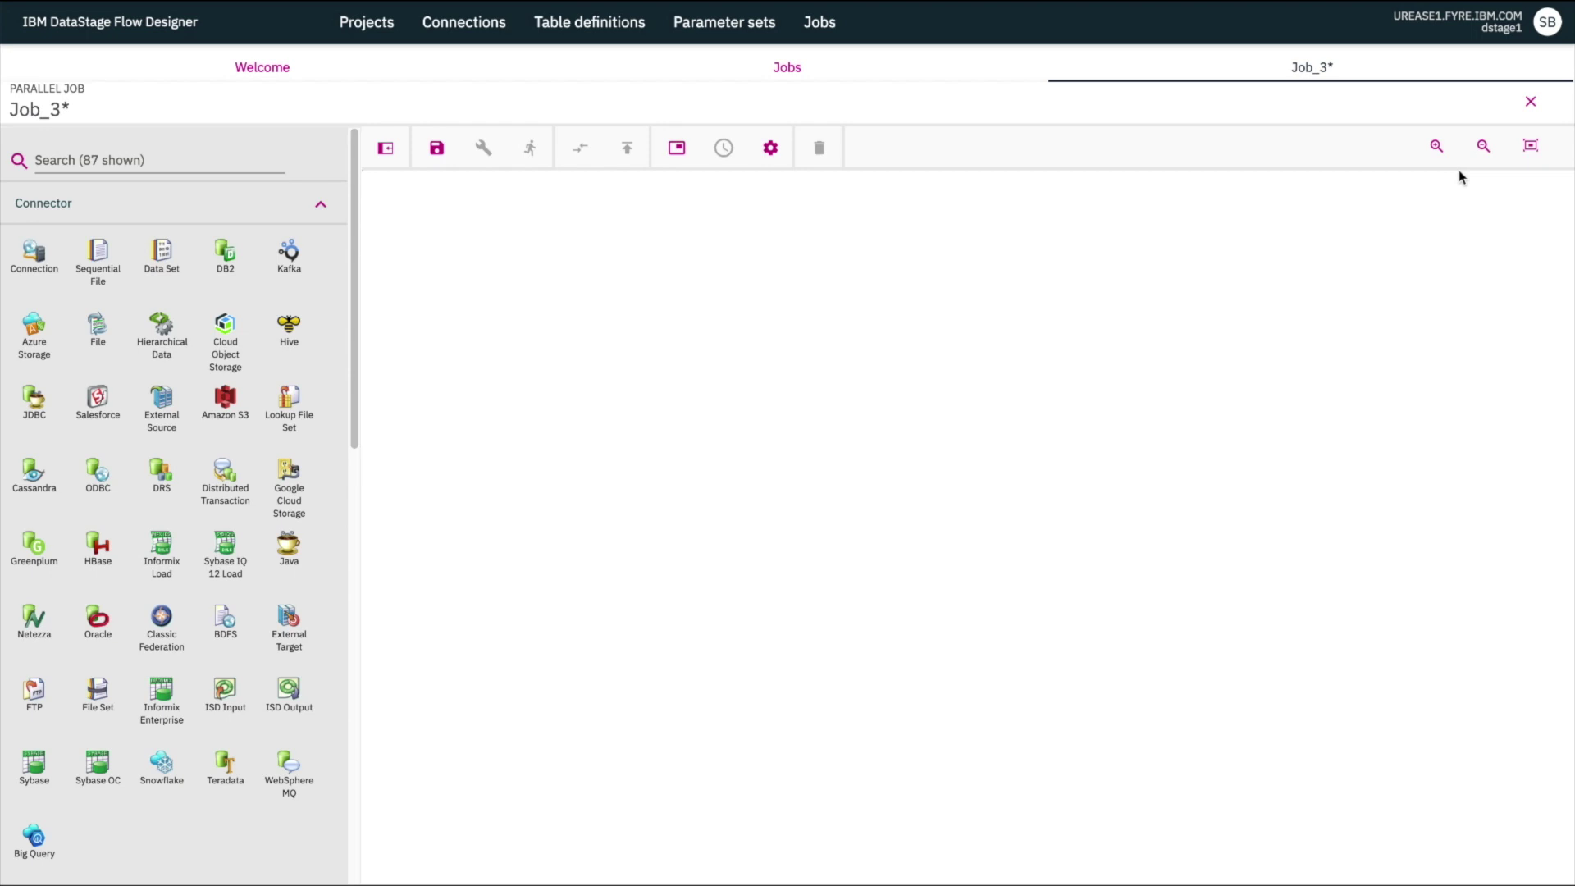
- Add a Cloud Object Storage connector with its details left for later configuration, and link it to a new Filter stage
{"action": "left_click_drag", "start_coordinate": [226, 324], "coordinate": [473, 371]}
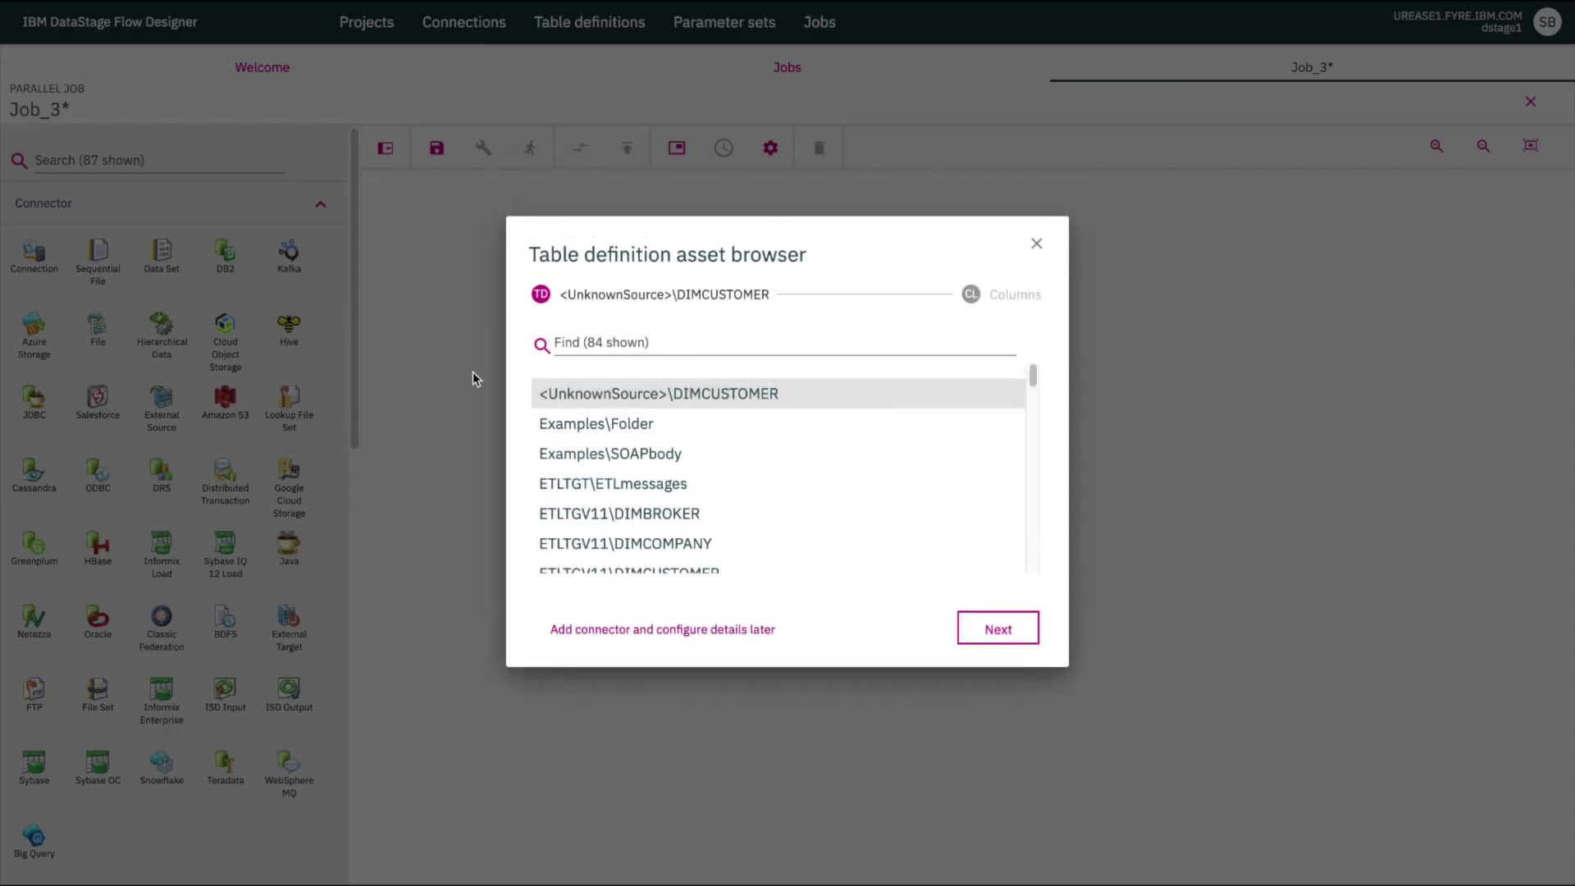
{"action": "left_click", "coordinate": [626, 633]}
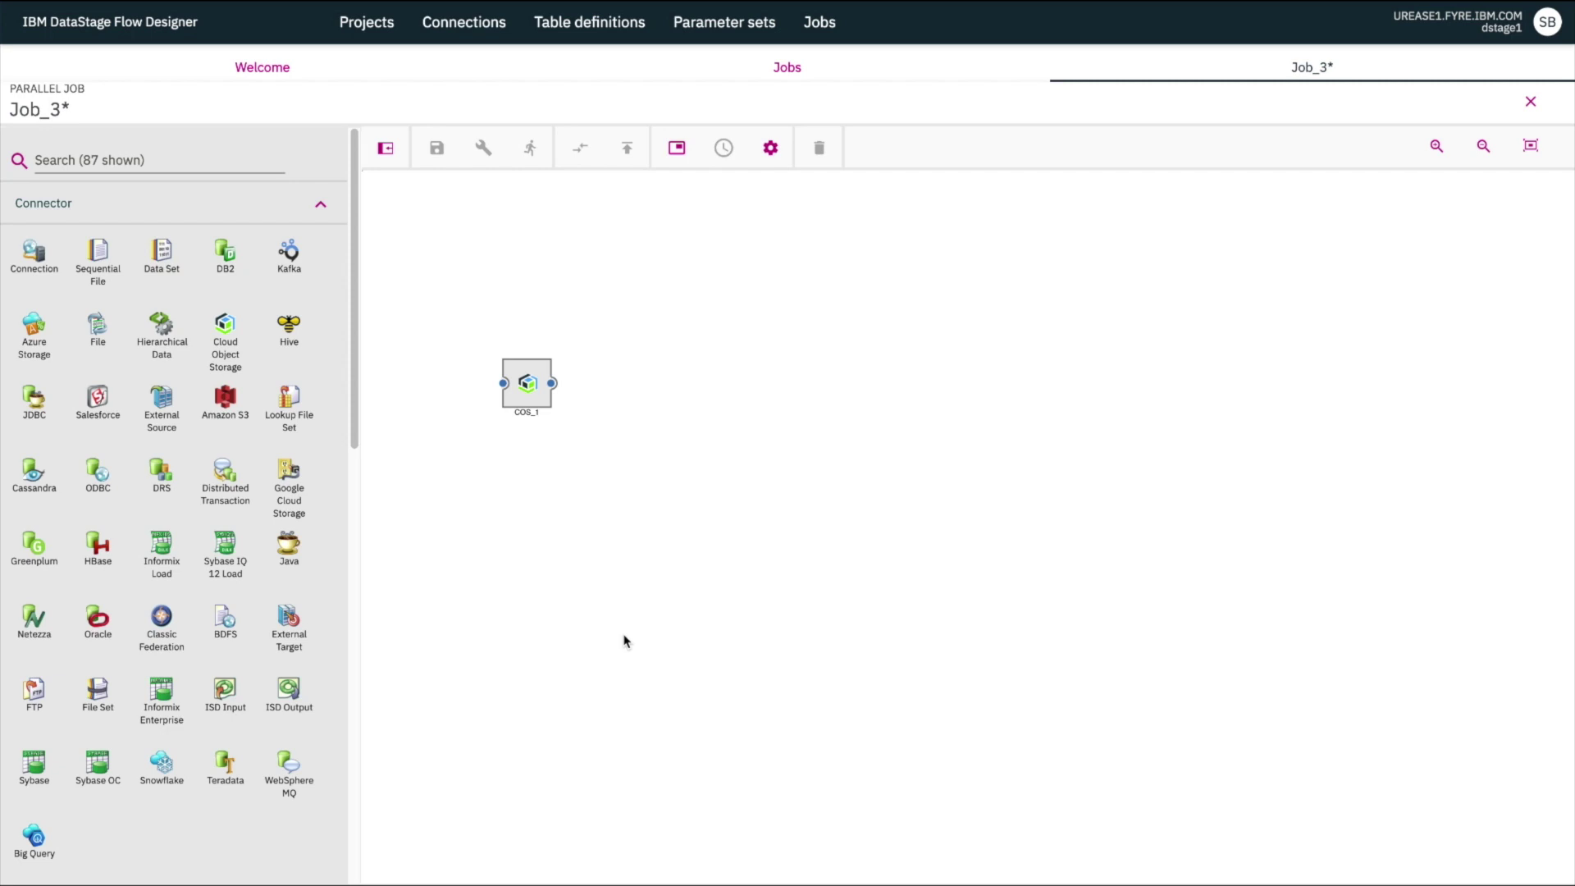
{"action": "scroll", "coordinate": [218, 620], "scroll_direction": "down", "scroll_amount": 3}
{"action": "scroll", "coordinate": [217, 613], "scroll_direction": "down", "scroll_amount": 7}
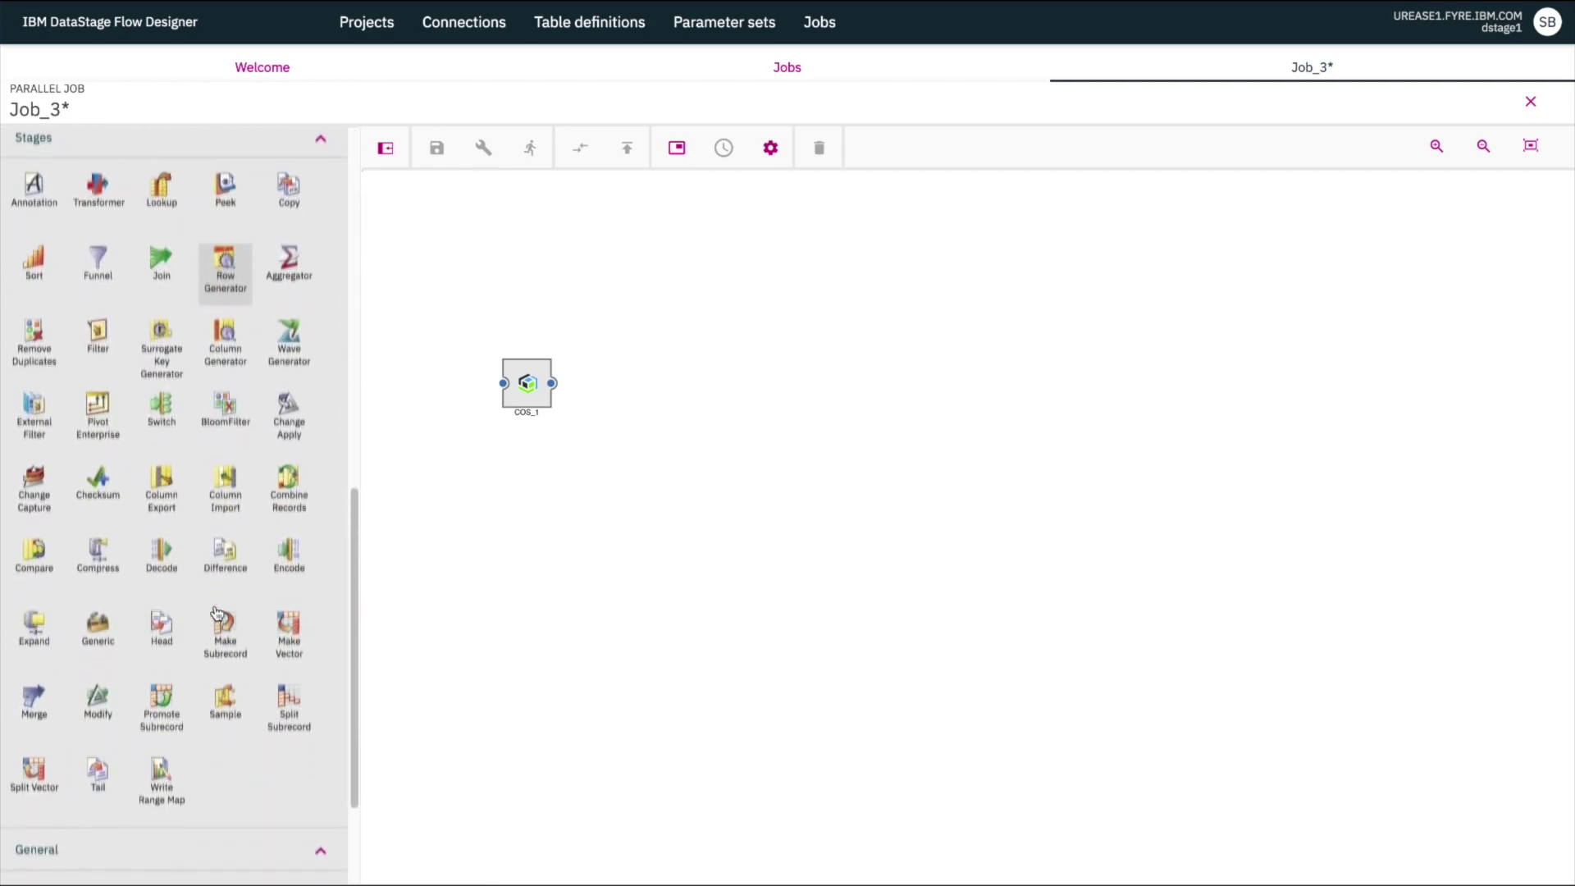
{"action": "left_click_drag", "start_coordinate": [97, 328], "coordinate": [760, 406]}
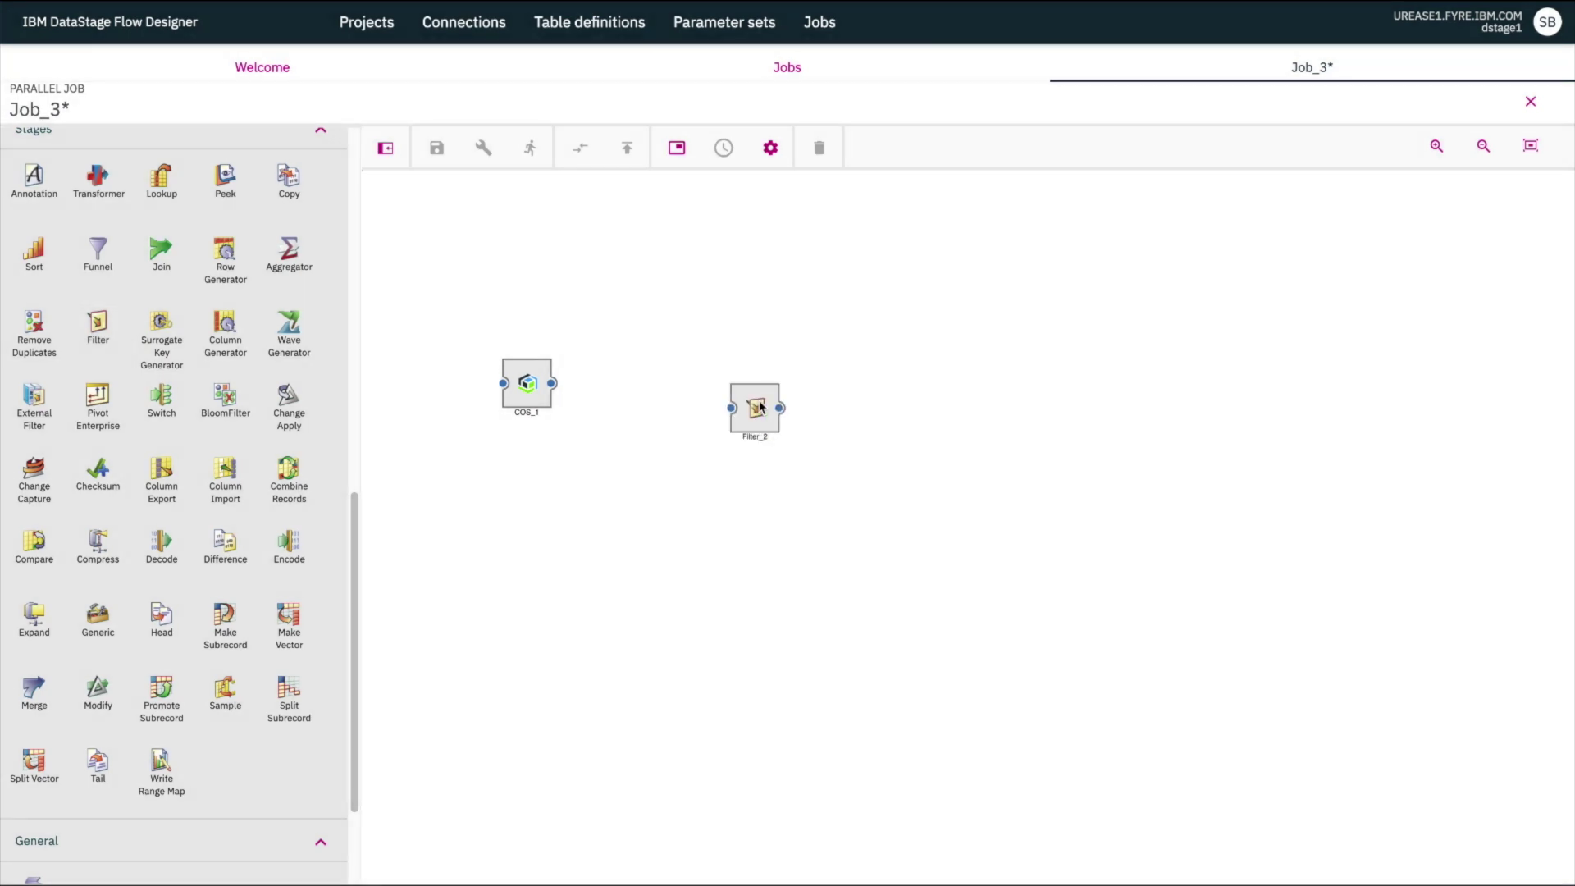
{"action": "left_click_drag", "start_coordinate": [551, 383], "coordinate": [732, 409]}
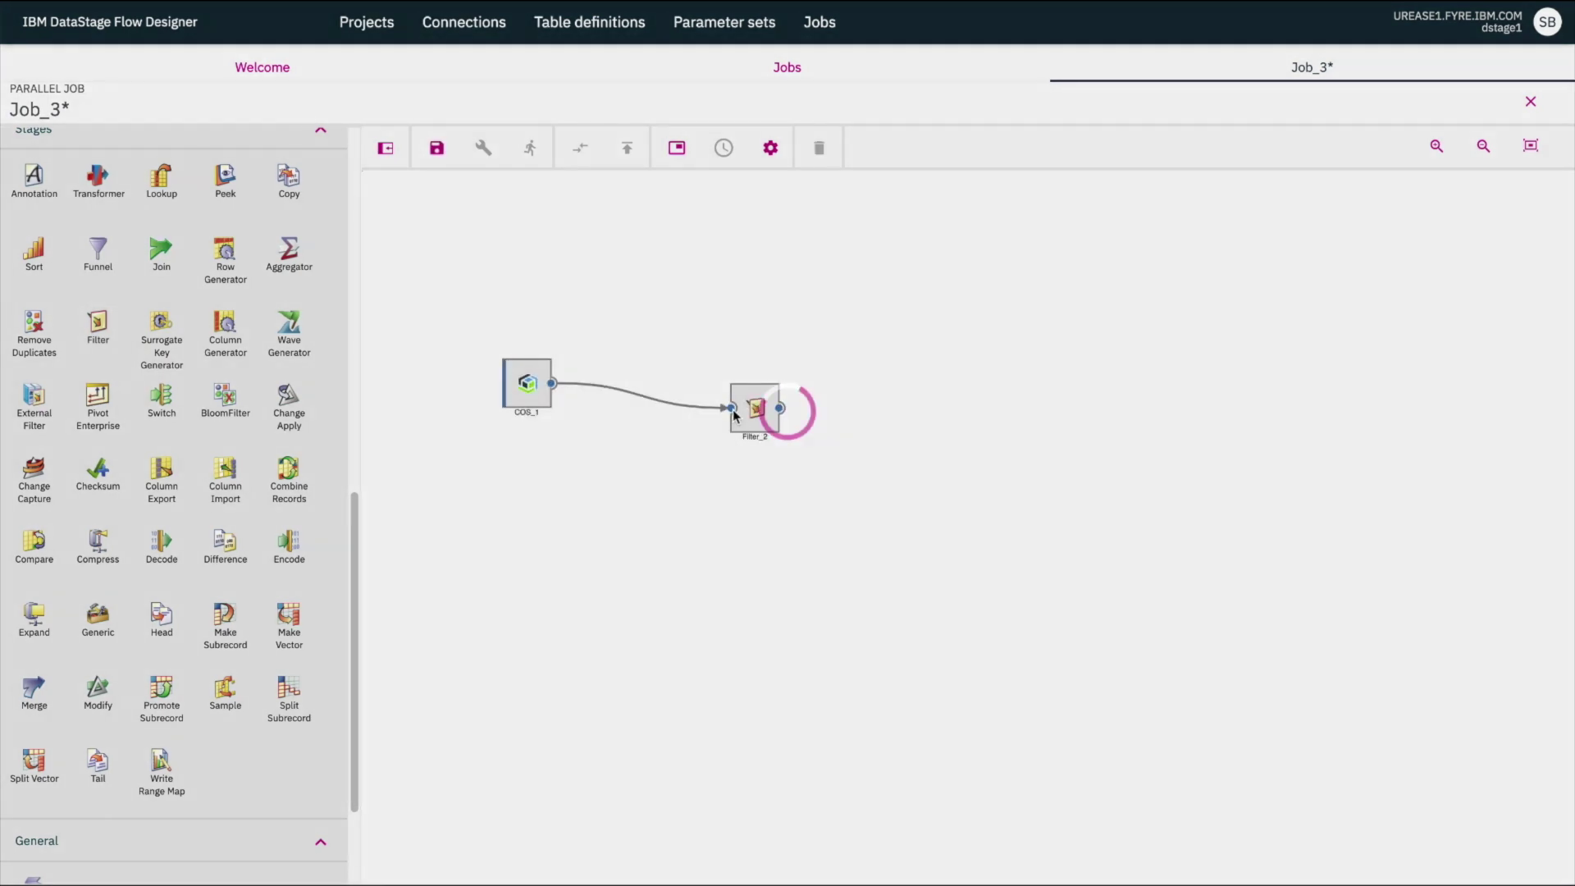
- Find the Remove Duplicates stage, place it after the Filter stage and link the Filter's output to it
{"action": "scroll", "coordinate": [168, 432], "scroll_direction": "up", "scroll_amount": 10}
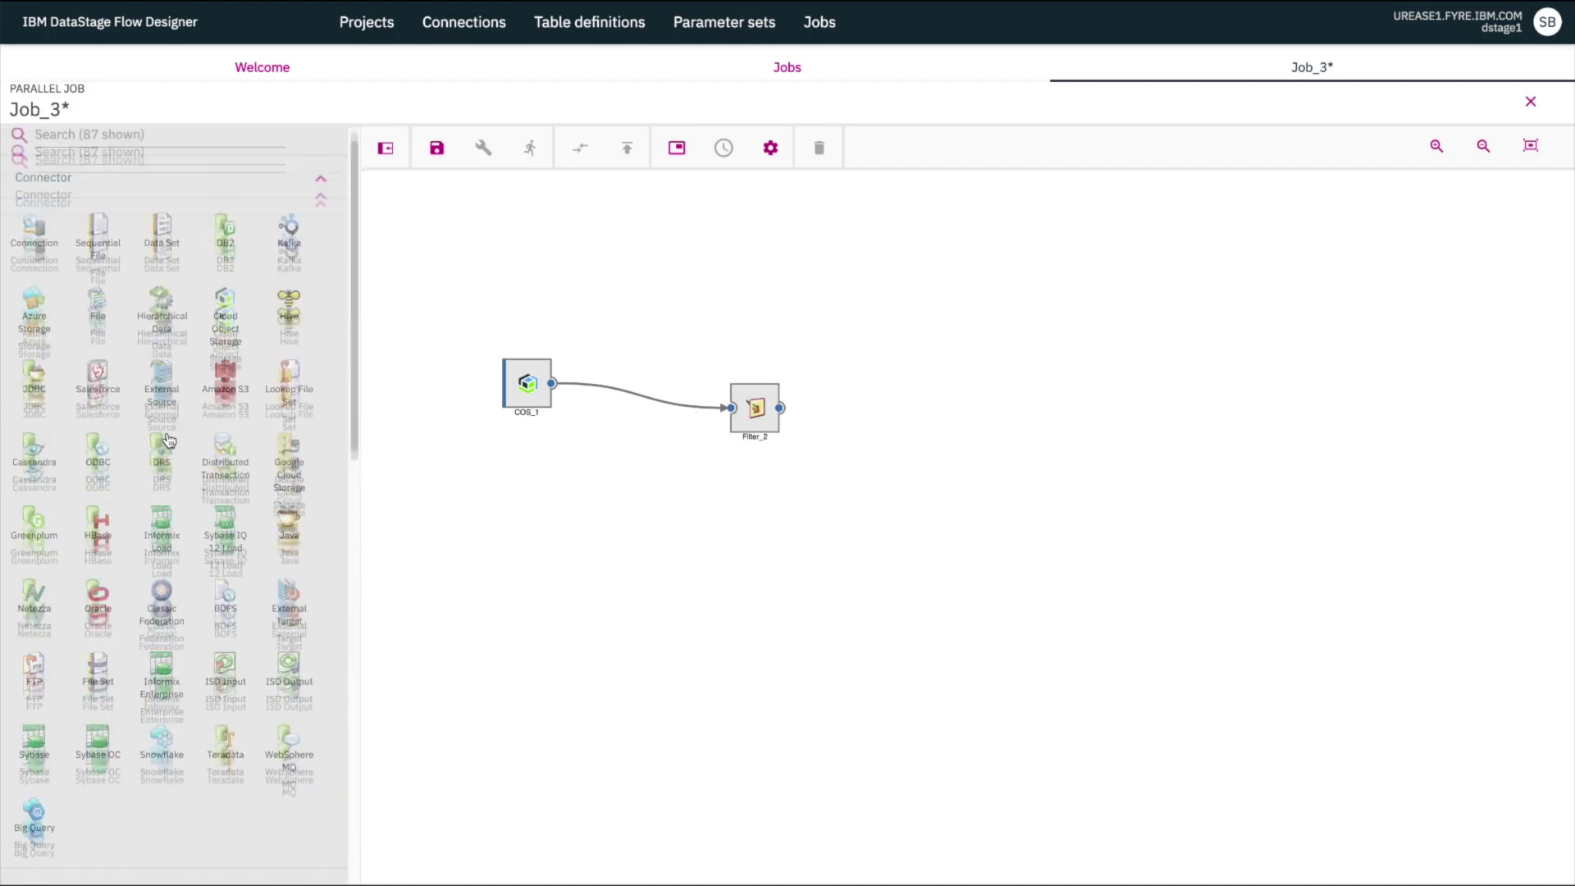
{"action": "left_click", "coordinate": [123, 160]}
{"action": "type", "text": "remove"}
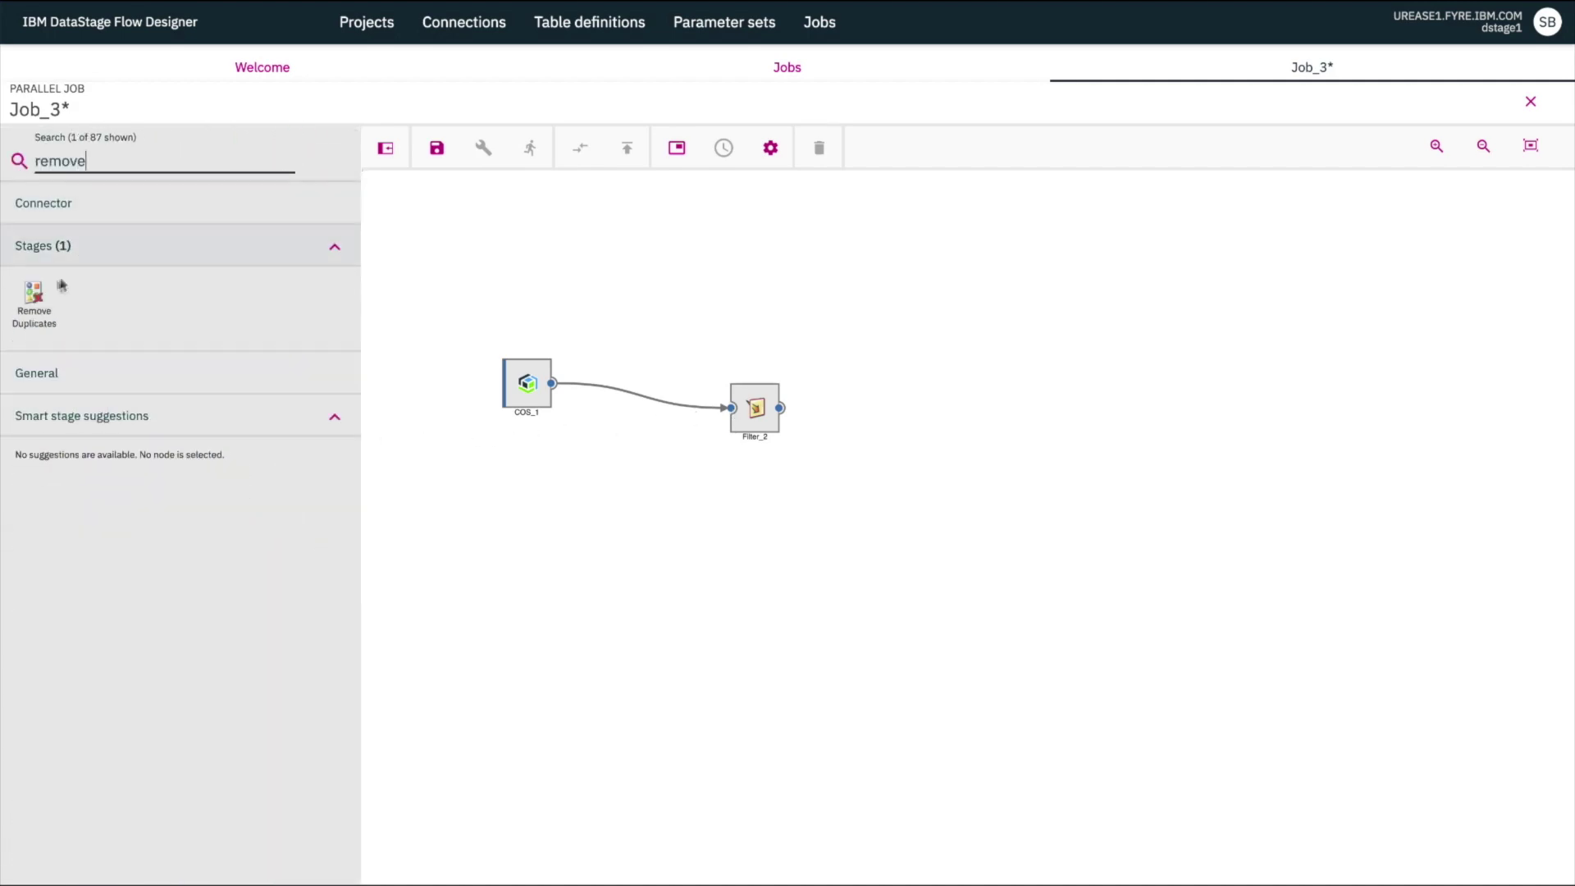
{"action": "left_click_drag", "start_coordinate": [34, 300], "coordinate": [1022, 412]}
{"action": "left_click_drag", "start_coordinate": [780, 407], "coordinate": [942, 412]}
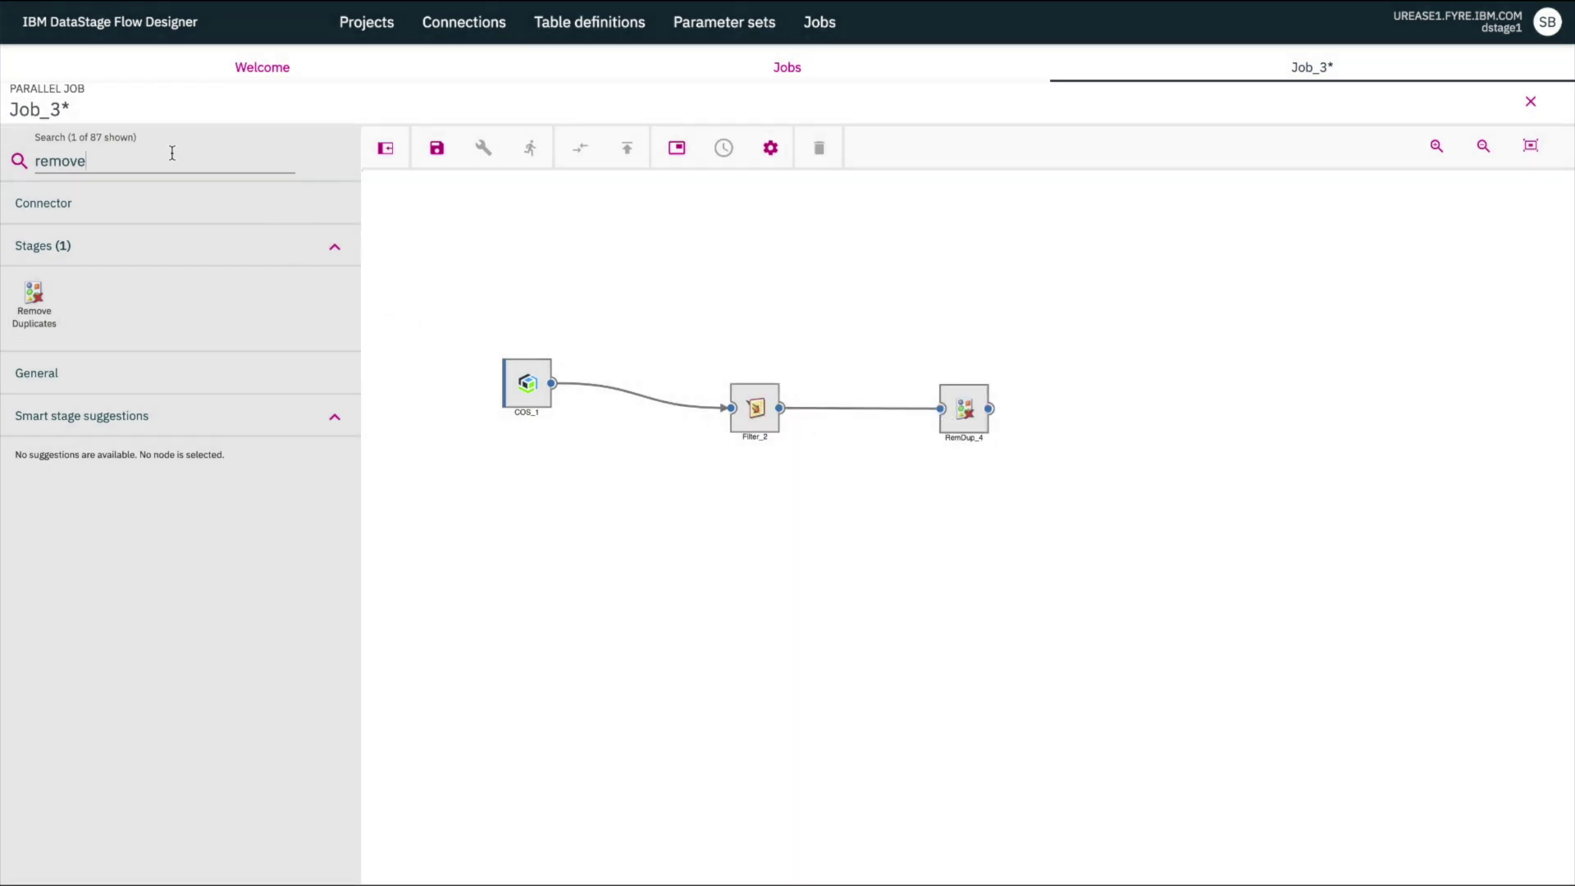
- Add an unconfigured Cloud Object Storage connector as the target, link Remove Duplicates to it and align it with the flow
{"action": "left_click", "coordinate": [172, 153]}
{"action": "double_click", "coordinate": [172, 153]}
{"action": "type", "text": "cloud"}
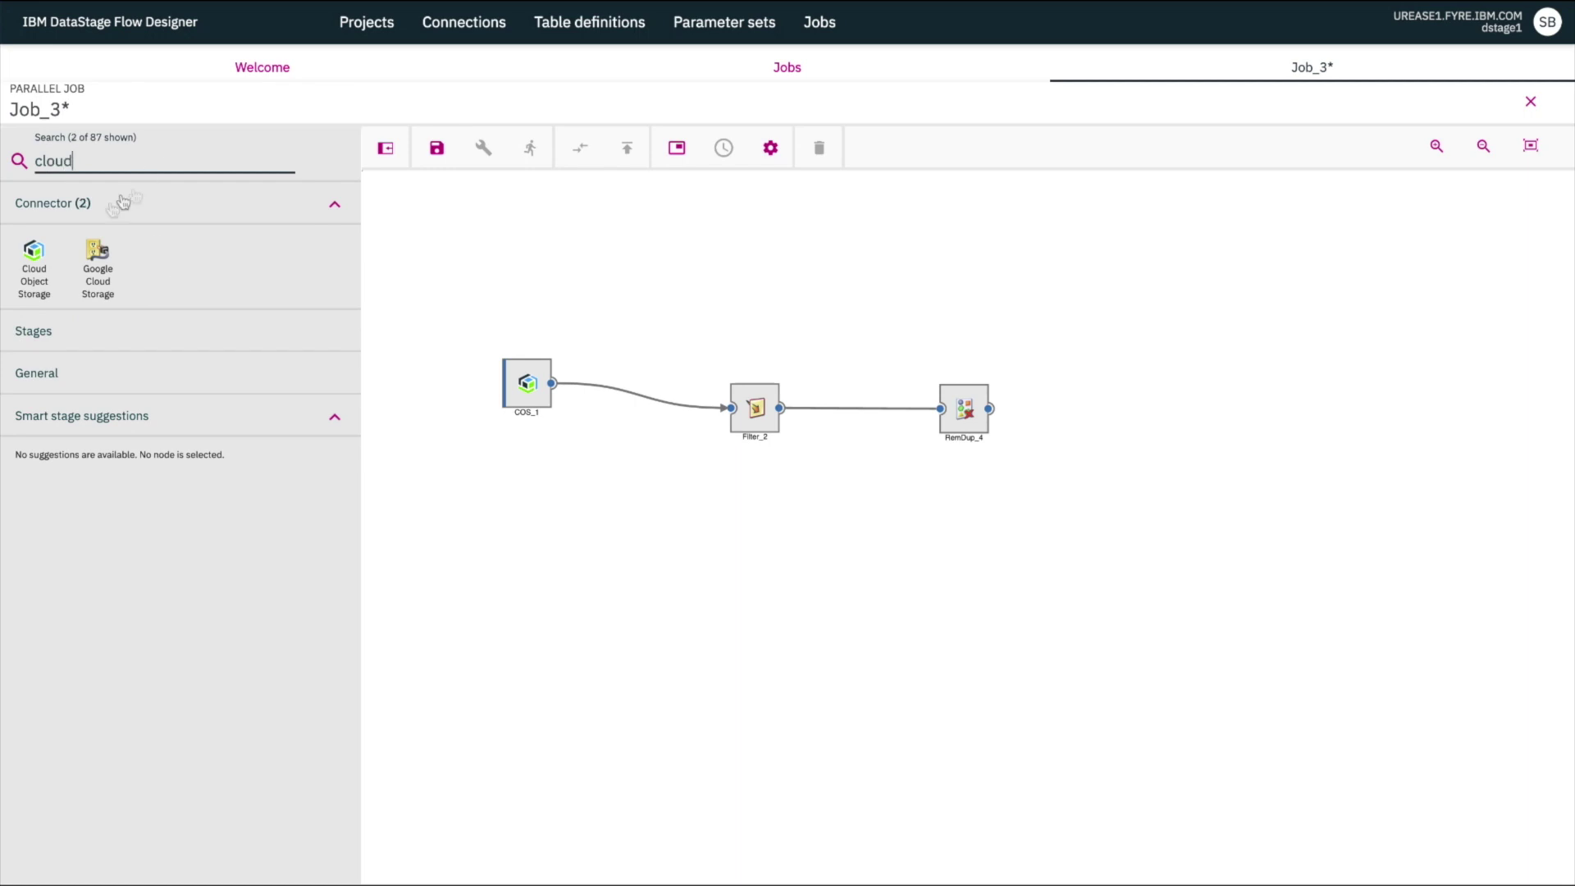
{"action": "left_click_drag", "start_coordinate": [33, 255], "coordinate": [1199, 410]}
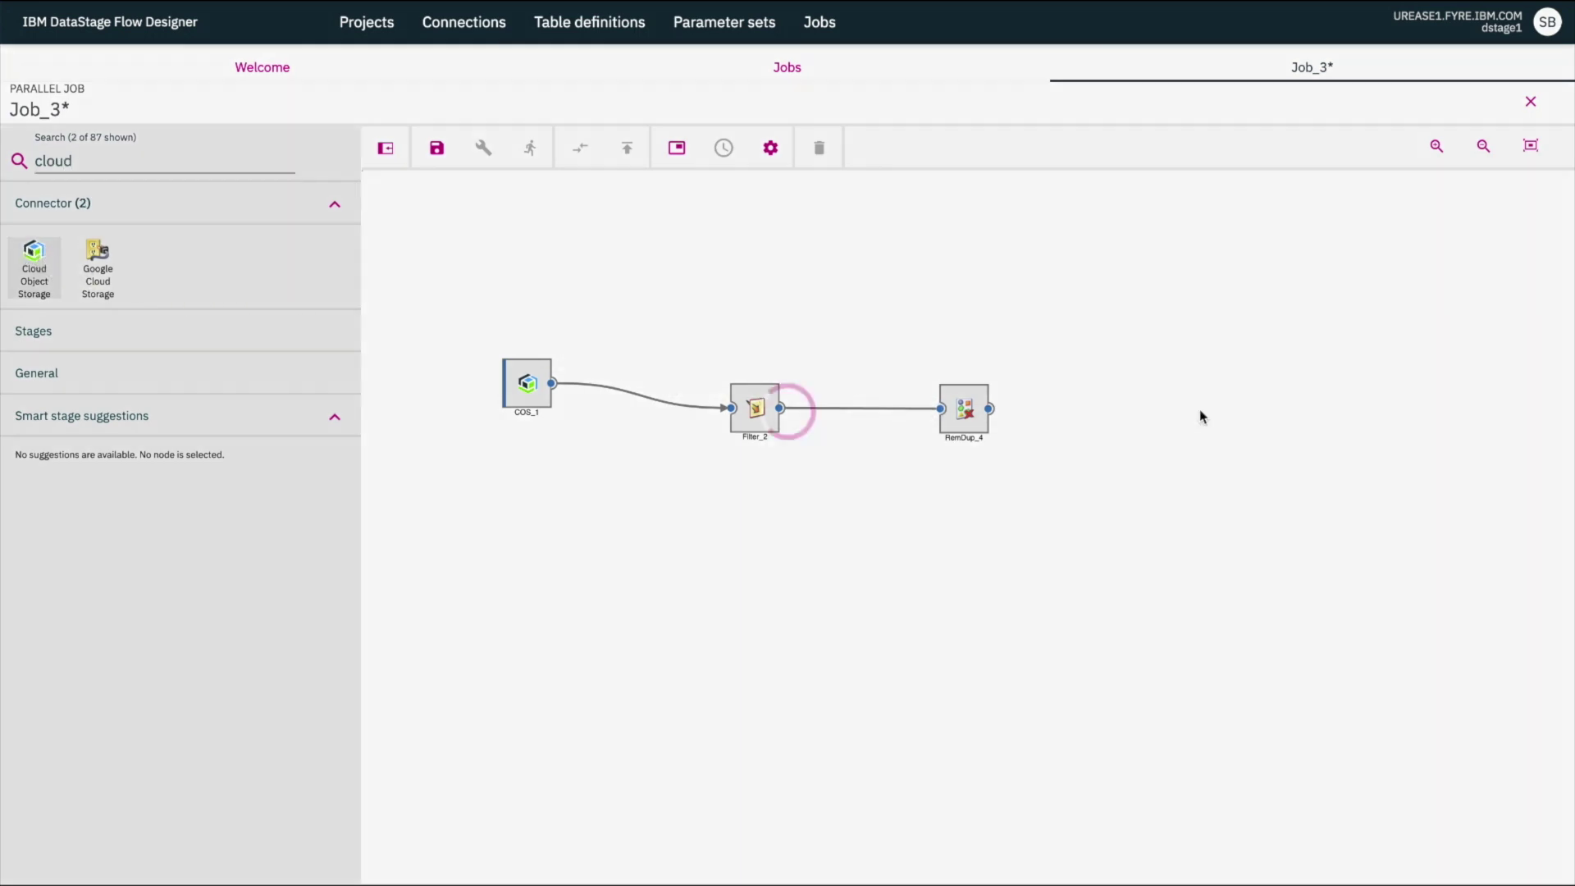
{"action": "left_click", "coordinate": [719, 628]}
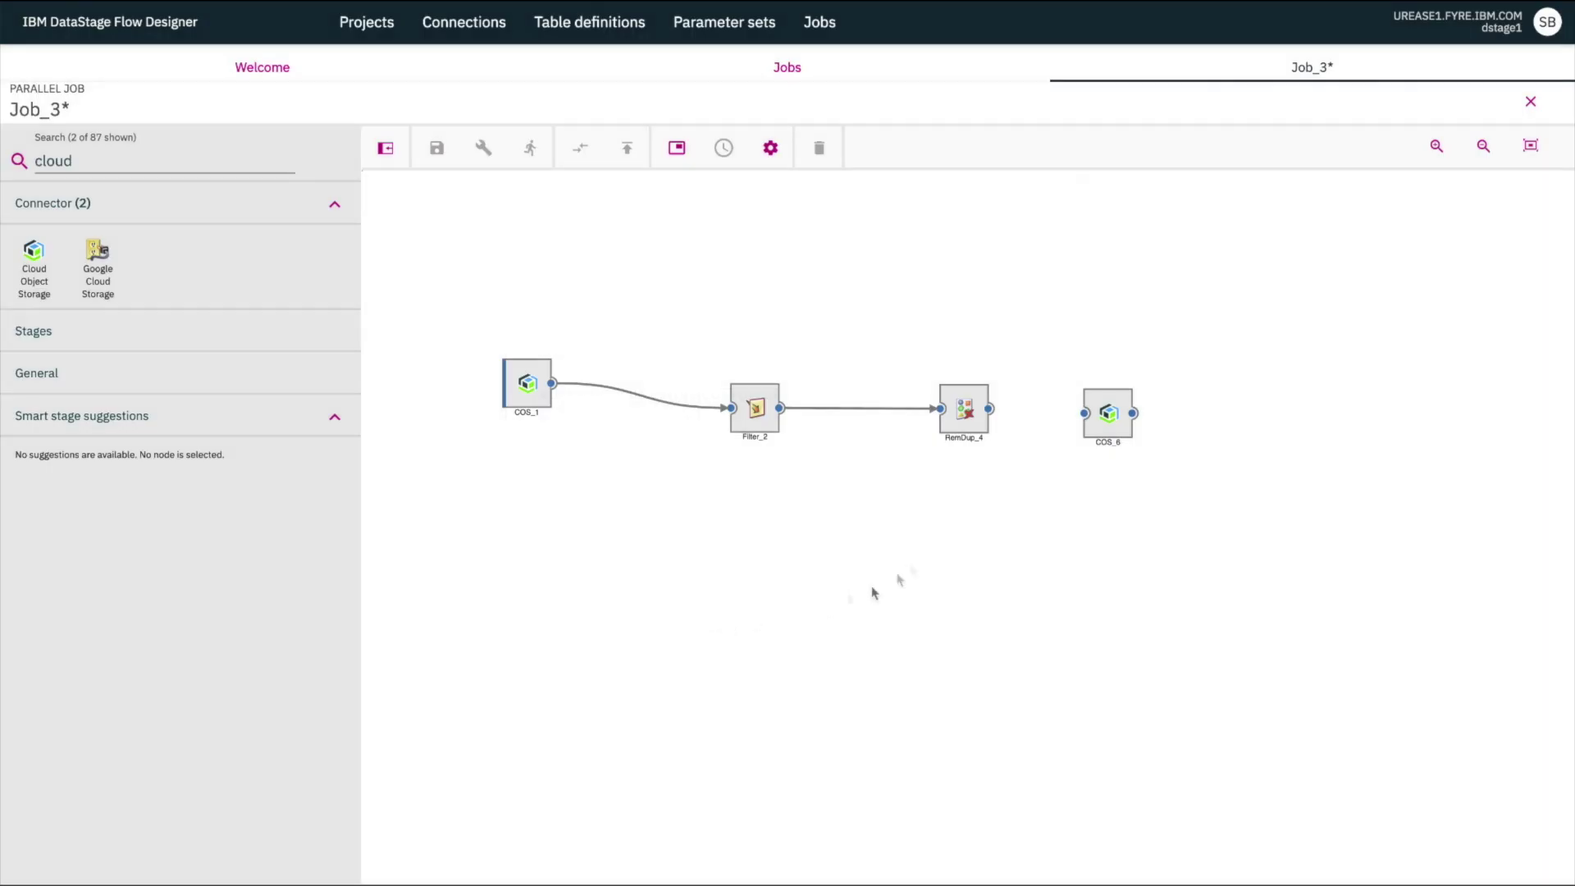
{"action": "left_click_drag", "start_coordinate": [989, 409], "coordinate": [1075, 422]}
{"action": "left_click_drag", "start_coordinate": [1074, 423], "coordinate": [1085, 415]}
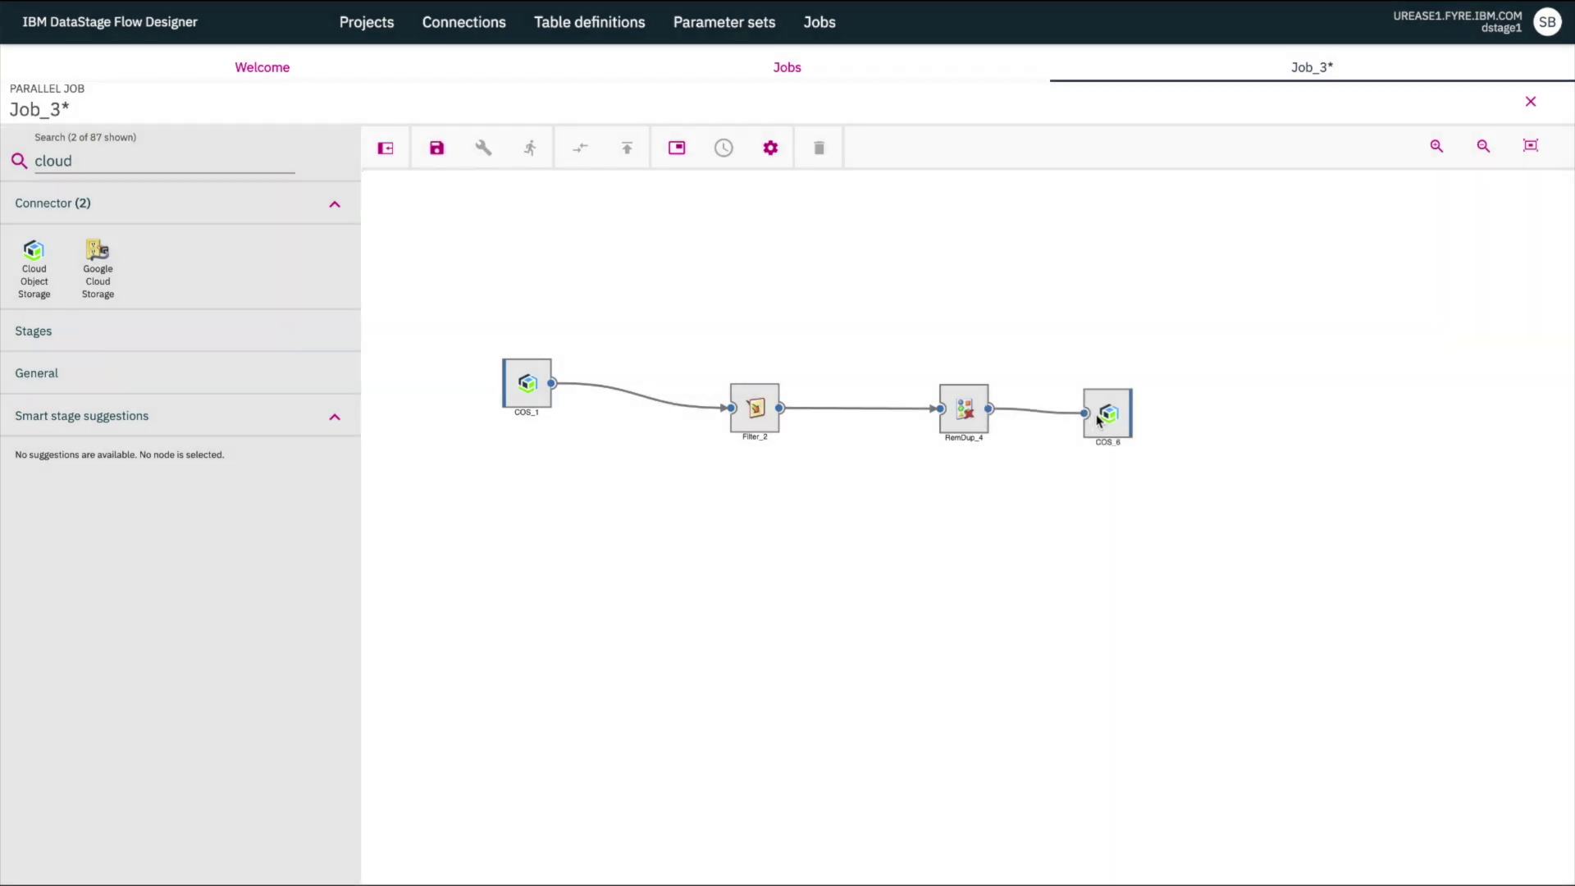
{"action": "left_click_drag", "start_coordinate": [1098, 420], "coordinate": [1150, 409]}
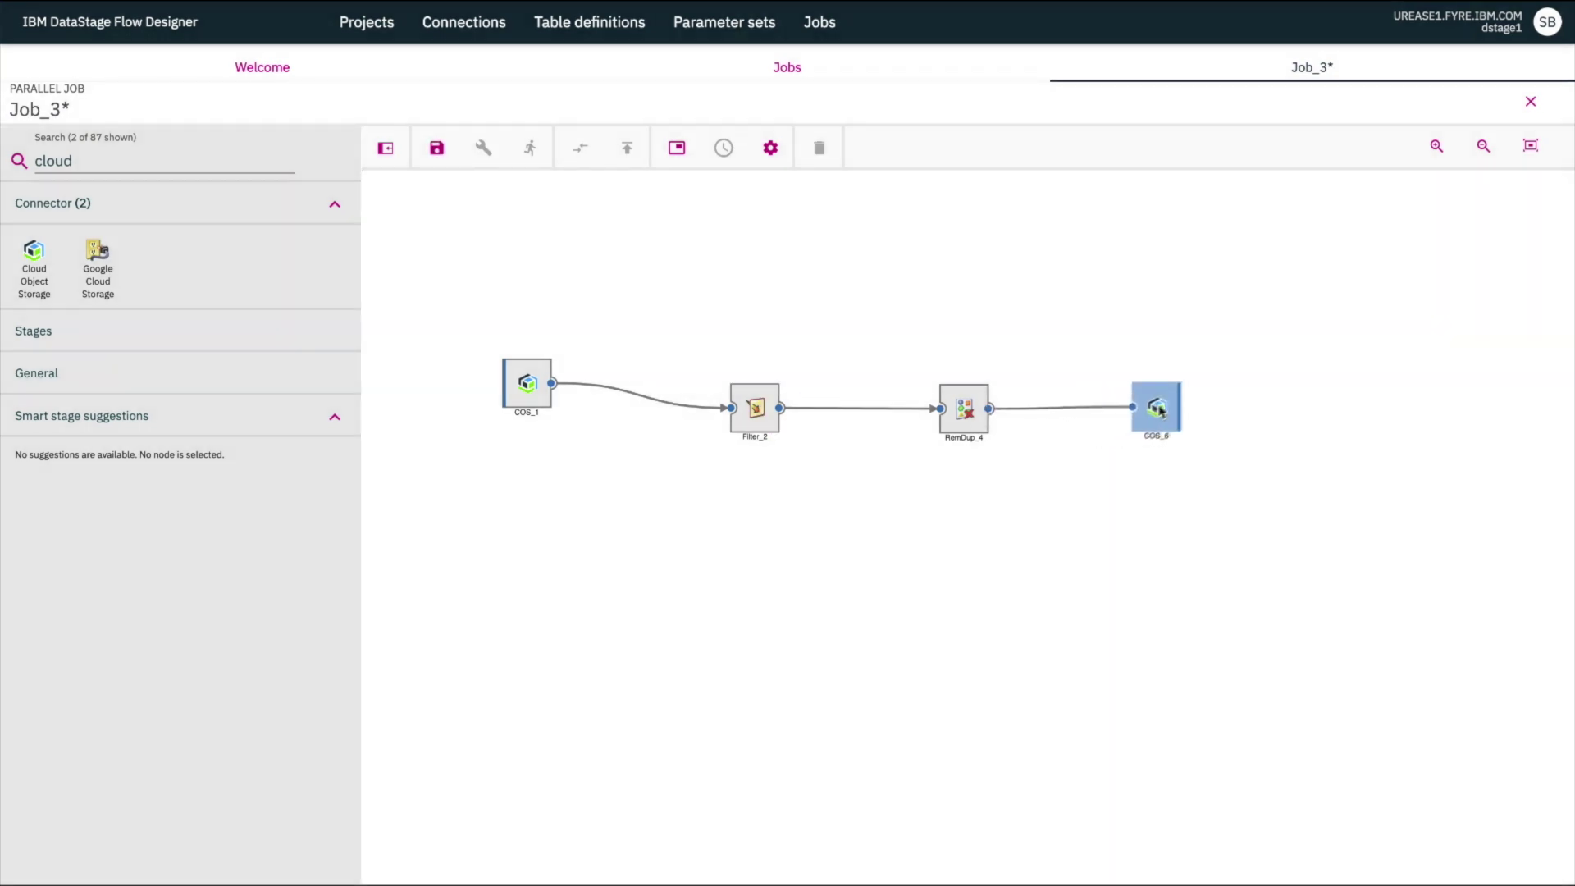
- Set the source connector's login URL to the s3.us-east.cloud-object-storage.appdomain.cloud endpoint and paste its access key and secret key
{"action": "left_click", "coordinate": [386, 149]}
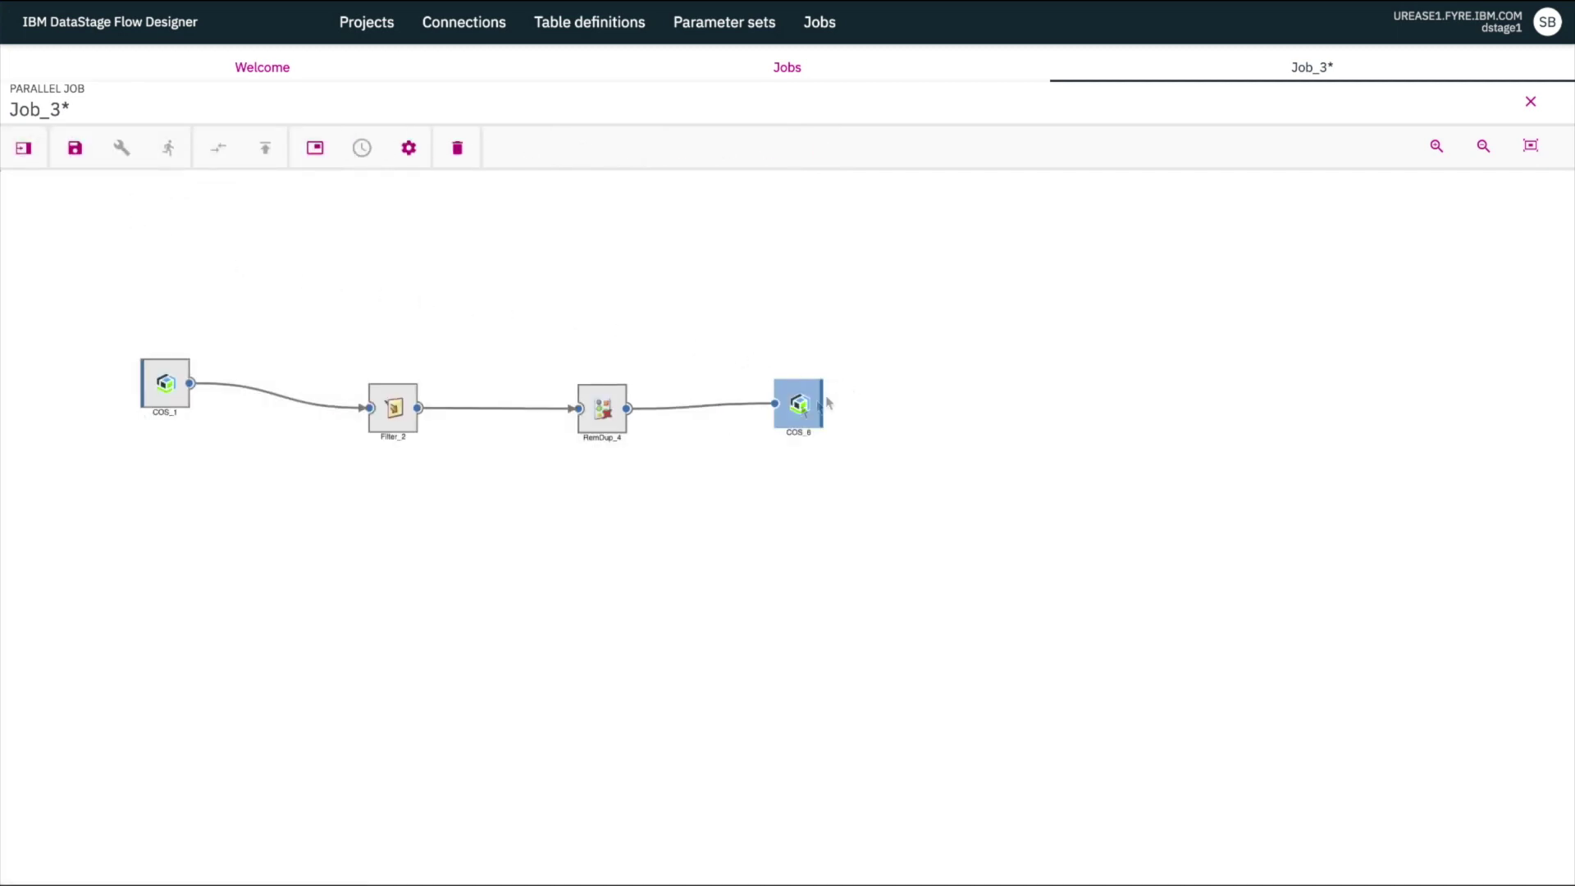
{"action": "left_click", "coordinate": [306, 548]}
{"action": "scroll", "coordinate": [233, 498], "scroll_direction": "up", "scroll_amount": 2}
{"action": "scroll", "coordinate": [234, 497], "scroll_direction": "up", "scroll_amount": 2}
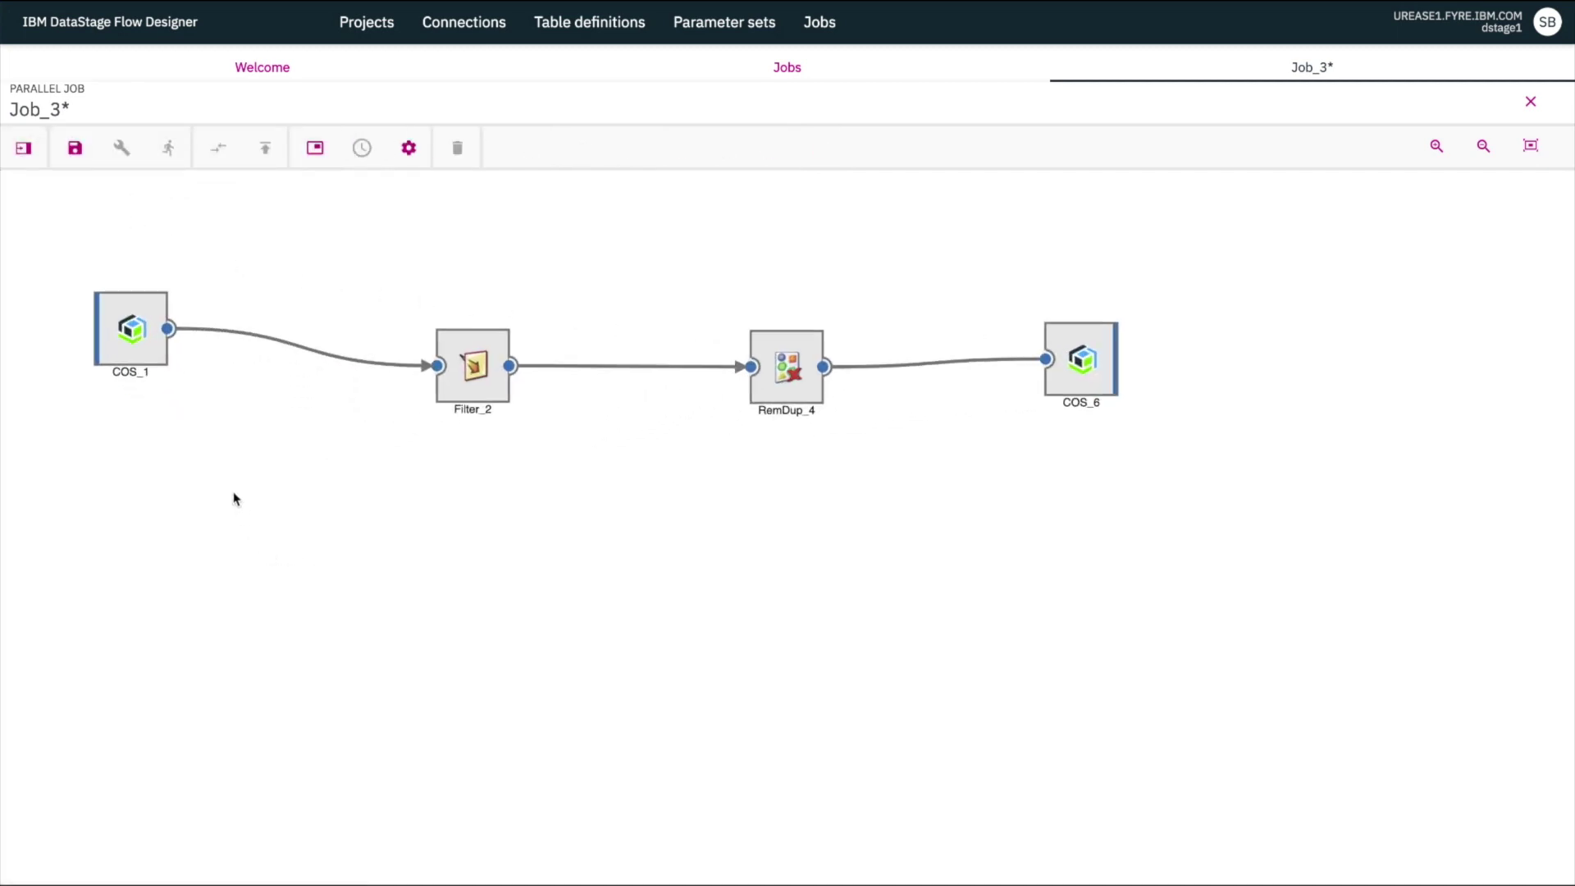
{"action": "double_click", "coordinate": [154, 389]}
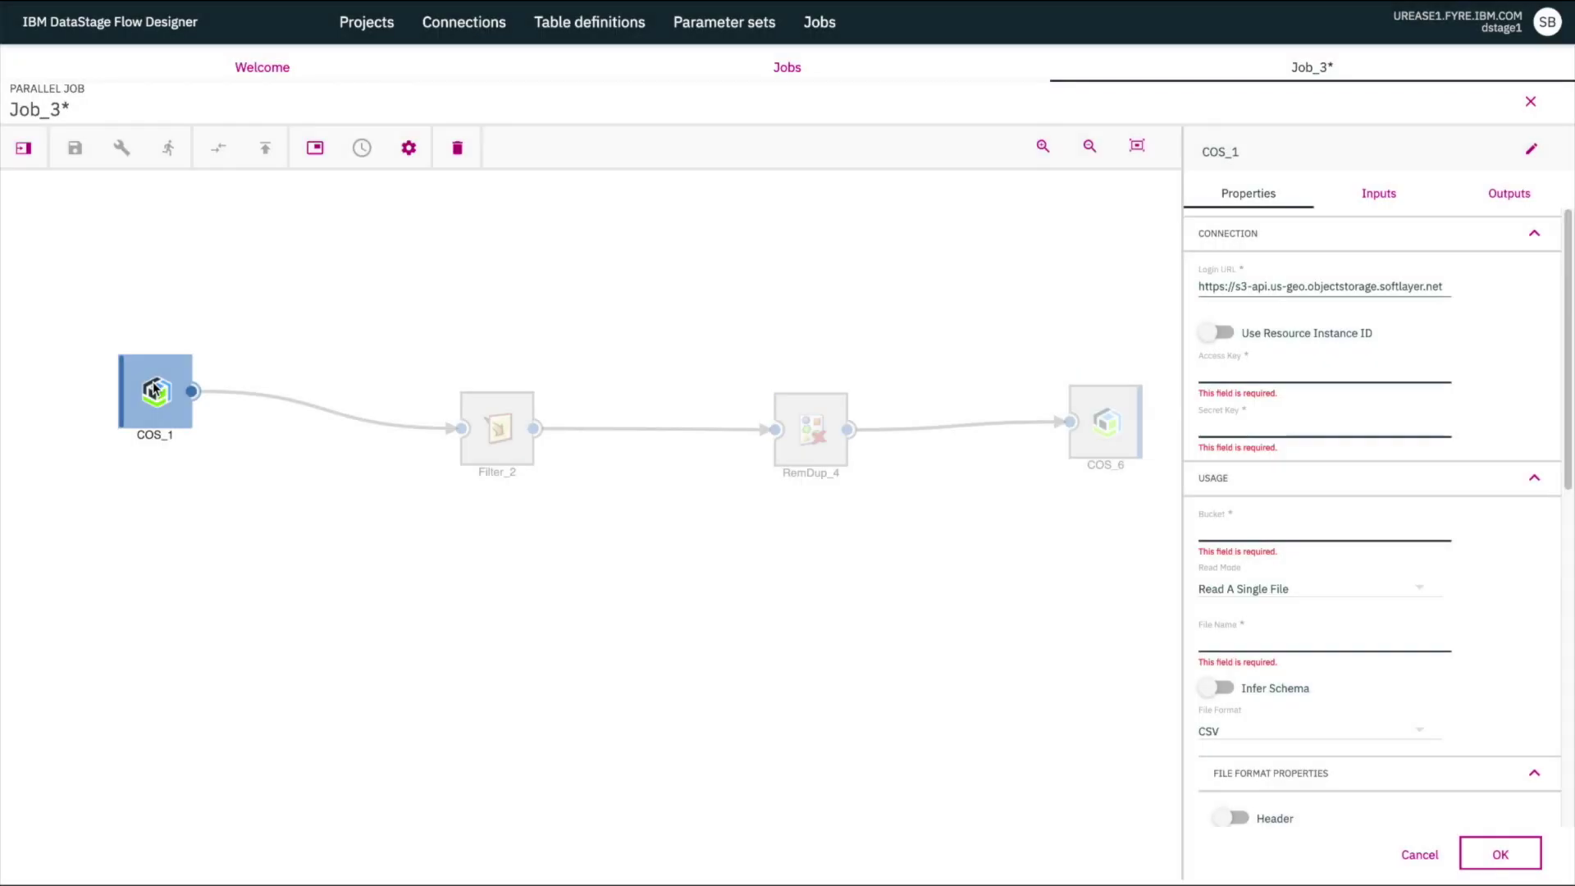
{"action": "triple_click", "coordinate": [1341, 285]}
{"action": "key", "text": "super+v"}
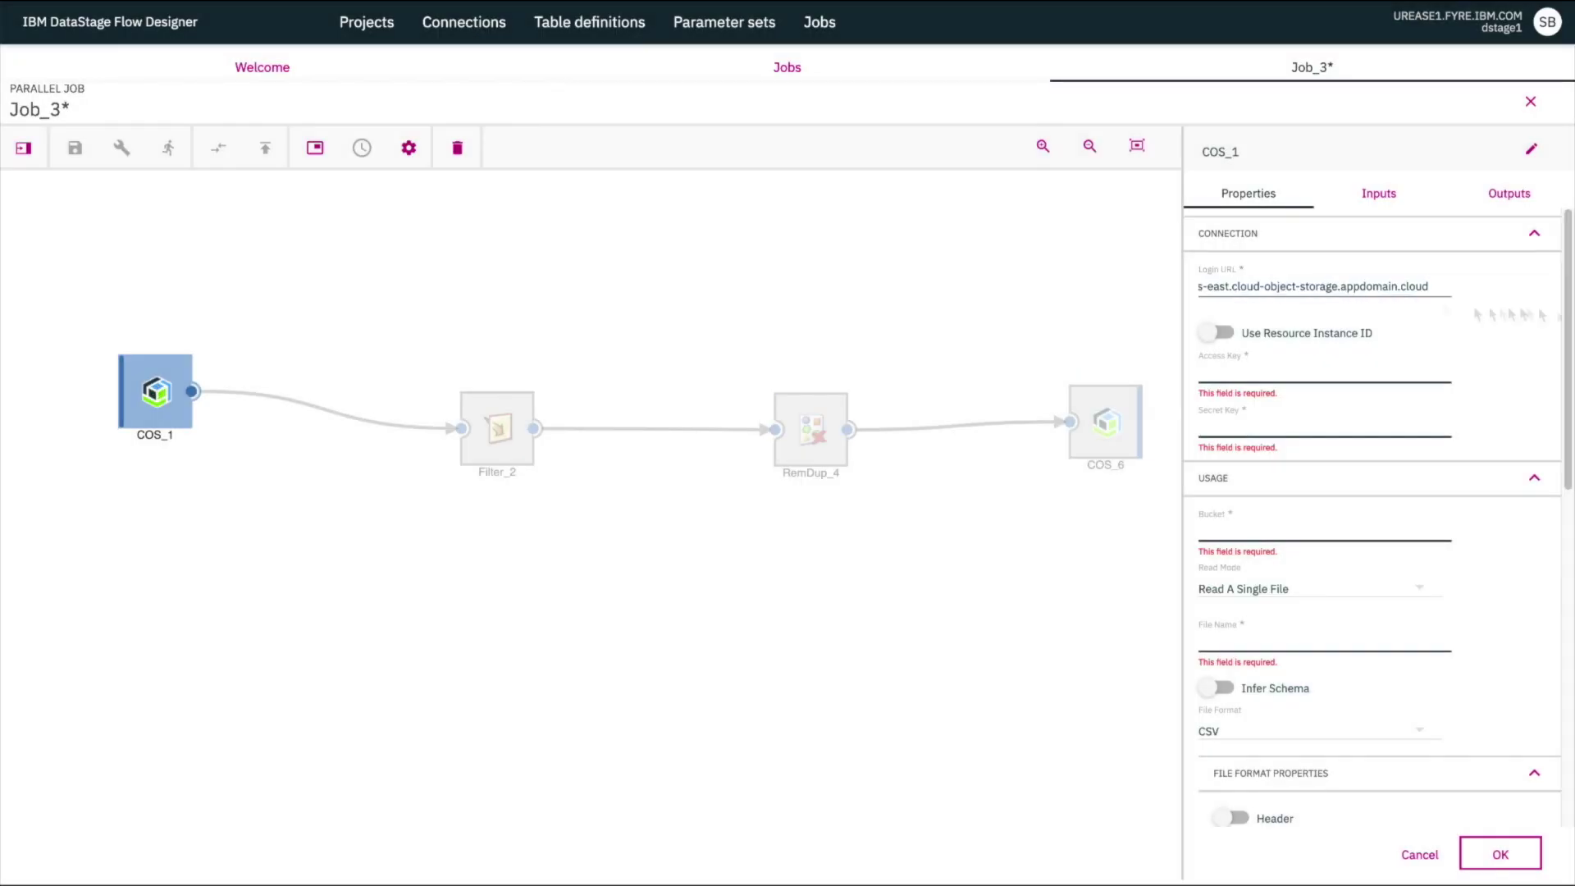
{"action": "left_click", "coordinate": [1382, 371]}
{"action": "key", "text": "super+v"}
{"action": "left_click", "coordinate": [1495, 338]}
{"action": "left_click", "coordinate": [1328, 422]}
{"action": "key", "text": "super+v"}
- Set the source connector's bucket to datastage-raviga-demo and its file name to the raviga_input file
{"action": "left_click", "coordinate": [1312, 529]}
{"action": "type", "text": "datastage-raviga-demo"}
{"action": "left_click", "coordinate": [1315, 636]}
{"action": "type", "text": "raviga_inp"}
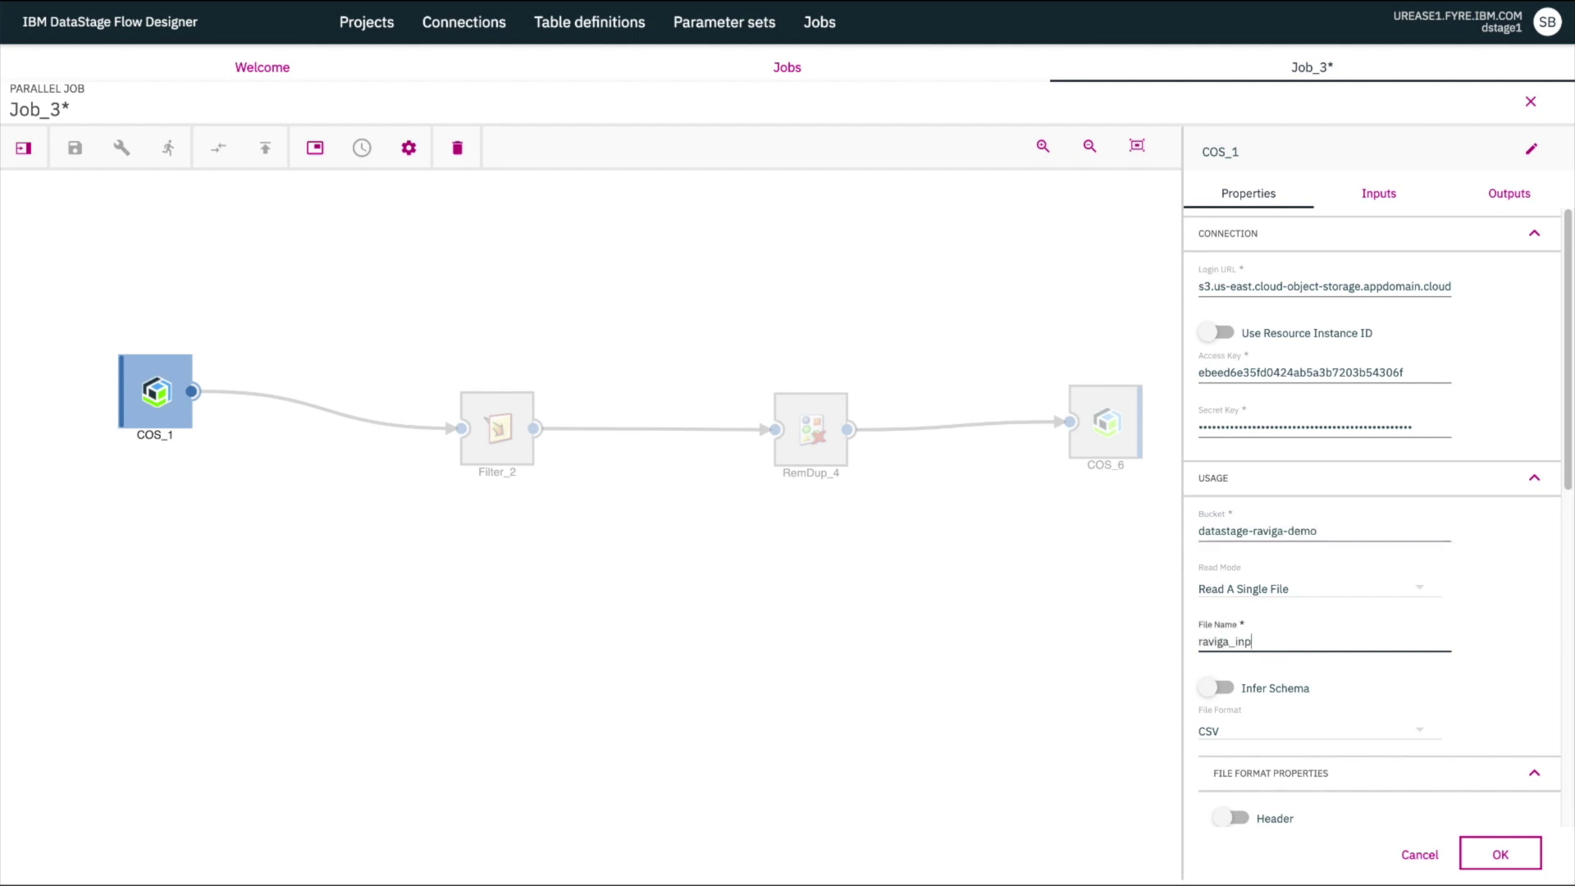
- Add an output column named ID to the source connector as Char with length 9 and mark it as a key
{"action": "left_click", "coordinate": [1510, 194]}
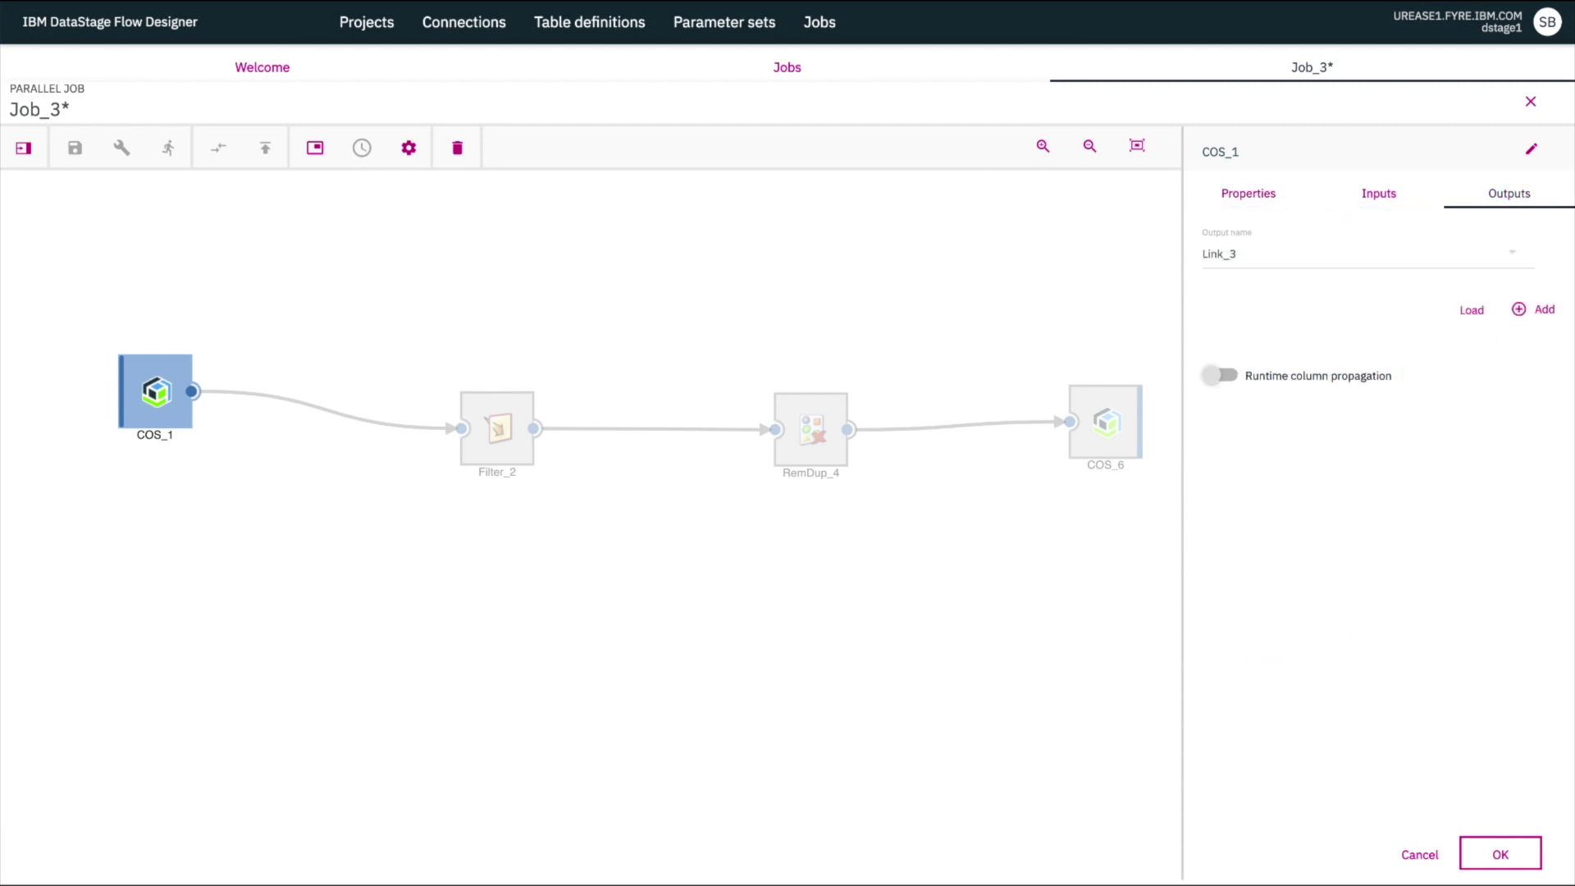
{"action": "left_click", "coordinate": [1534, 309]}
{"action": "left_click", "coordinate": [1394, 366]}
{"action": "left_click", "coordinate": [1397, 424]}
{"action": "key", "text": "ctrl+a"}
{"action": "type", "text": "ID"}
{"action": "left_click", "coordinate": [1288, 529]}
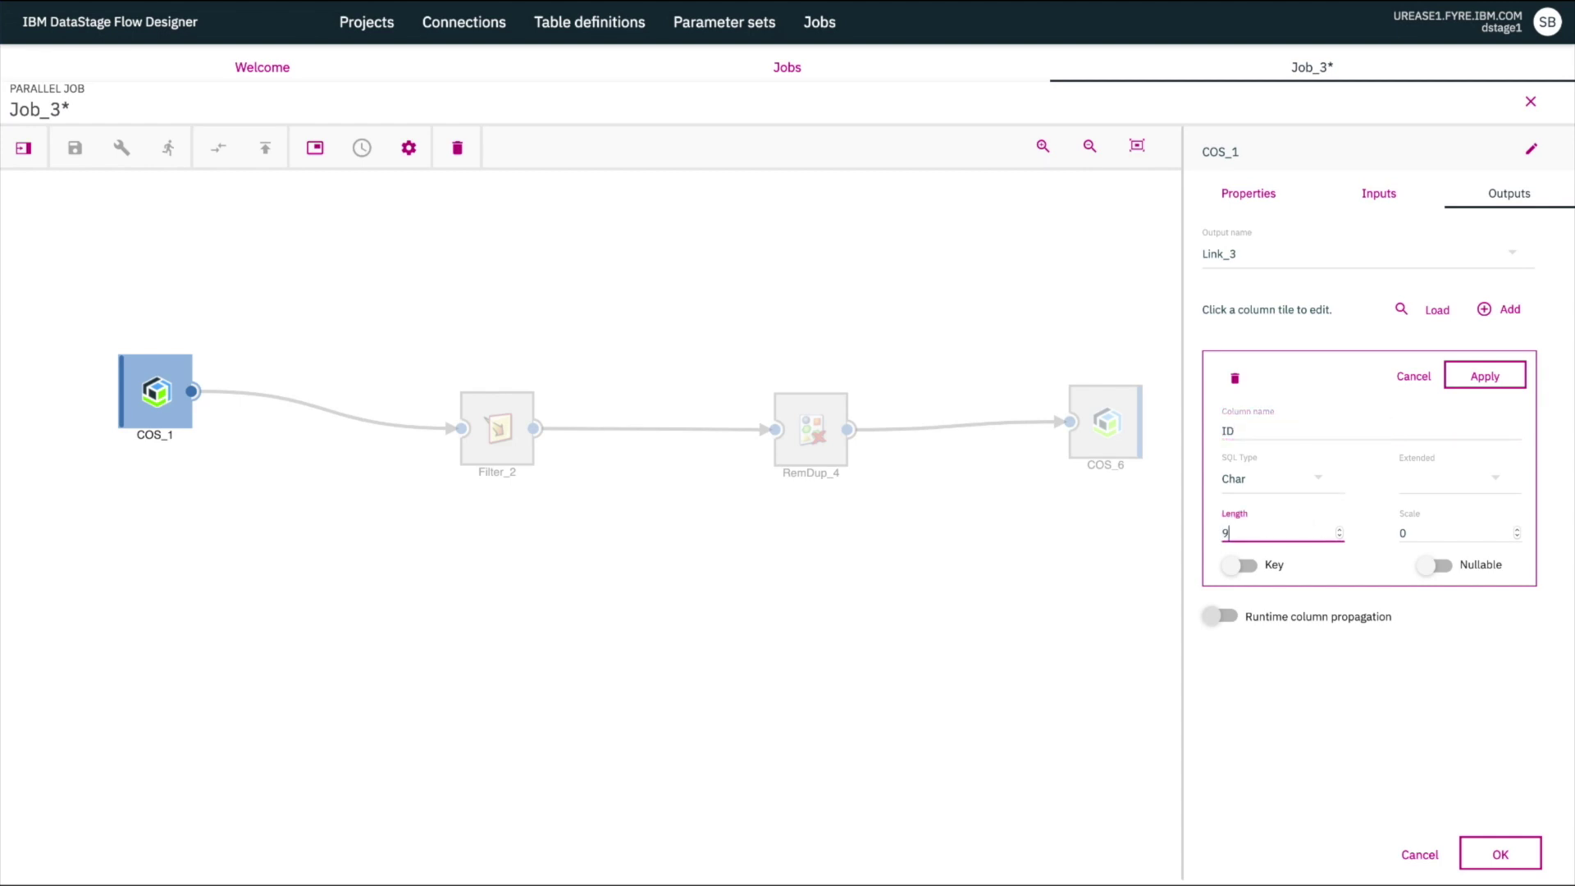
{"action": "left_click", "coordinate": [1242, 565]}
{"action": "left_click", "coordinate": [1485, 375]}
- Add a nullable Integer output column named ZIP_CODE and save the source connector's settings
{"action": "left_click", "coordinate": [1495, 312]}
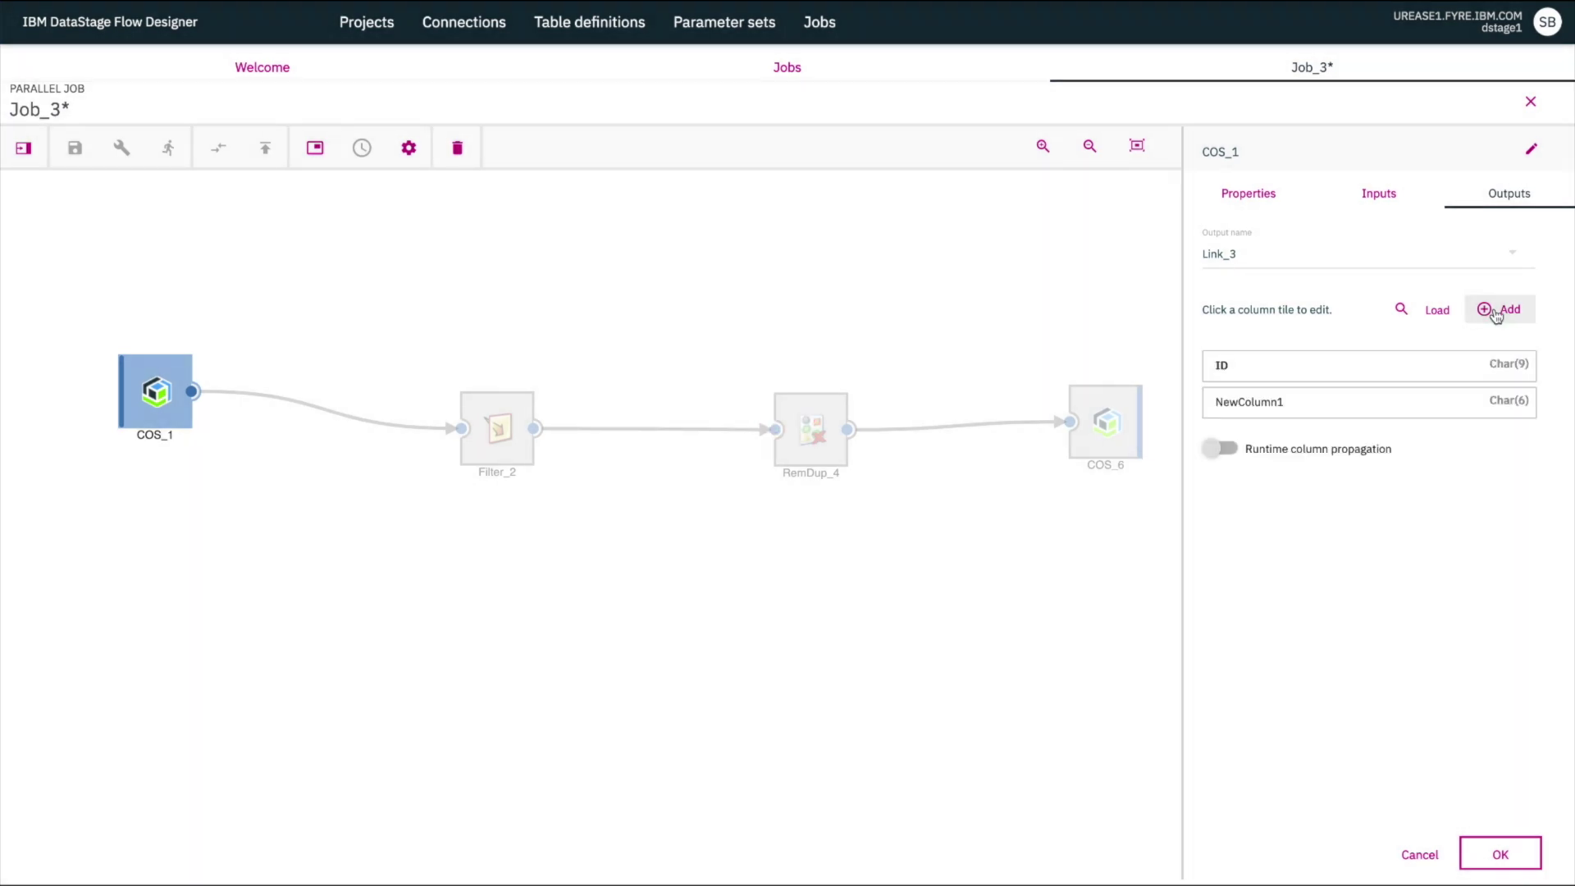
{"action": "left_click", "coordinate": [1416, 404]}
{"action": "left_click", "coordinate": [1389, 463]}
{"action": "key", "text": "ctrl+a"}
{"action": "type", "text": "ZIP"}
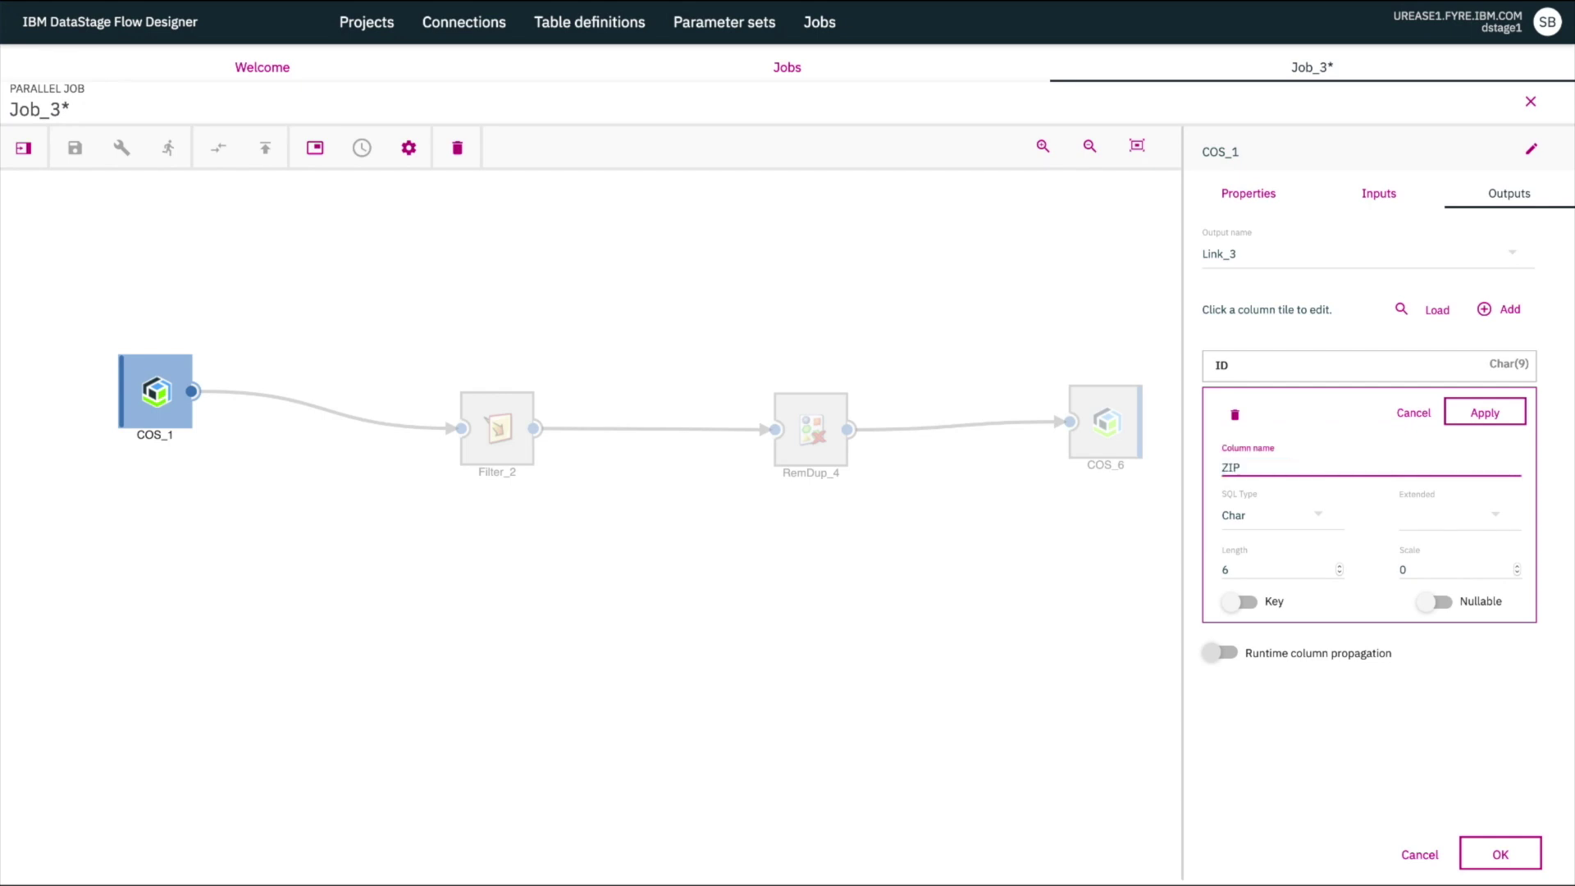
{"action": "left_click", "coordinate": [1320, 515]}
{"action": "left_click", "coordinate": [1294, 331]}
{"action": "left_click", "coordinate": [1437, 601]}
{"action": "left_click", "coordinate": [1468, 406]}
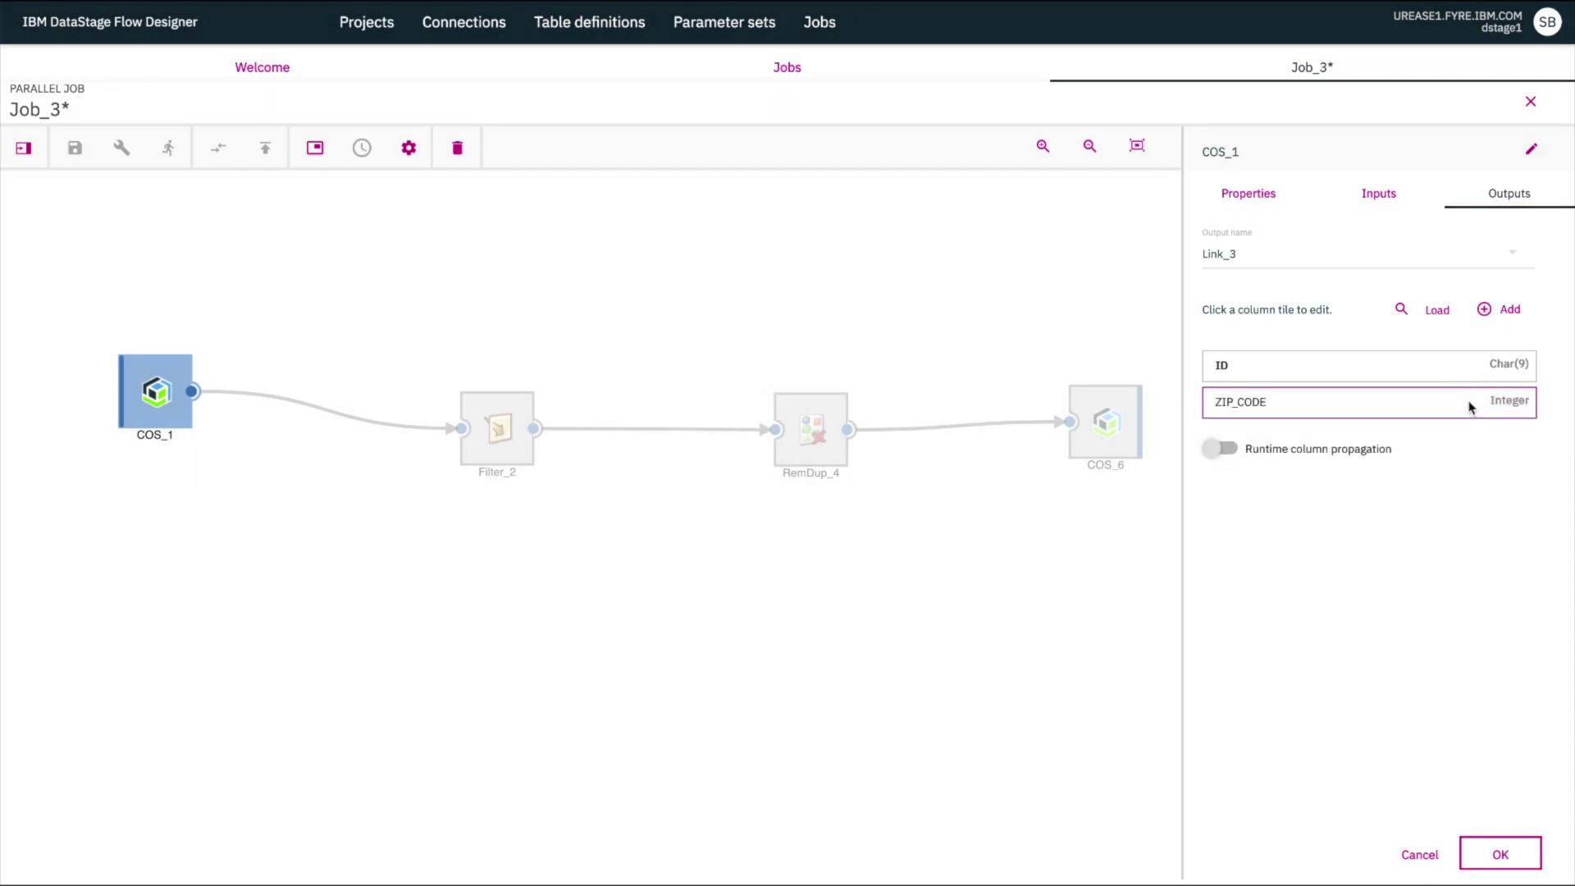
{"action": "left_click", "coordinate": [1500, 853]}
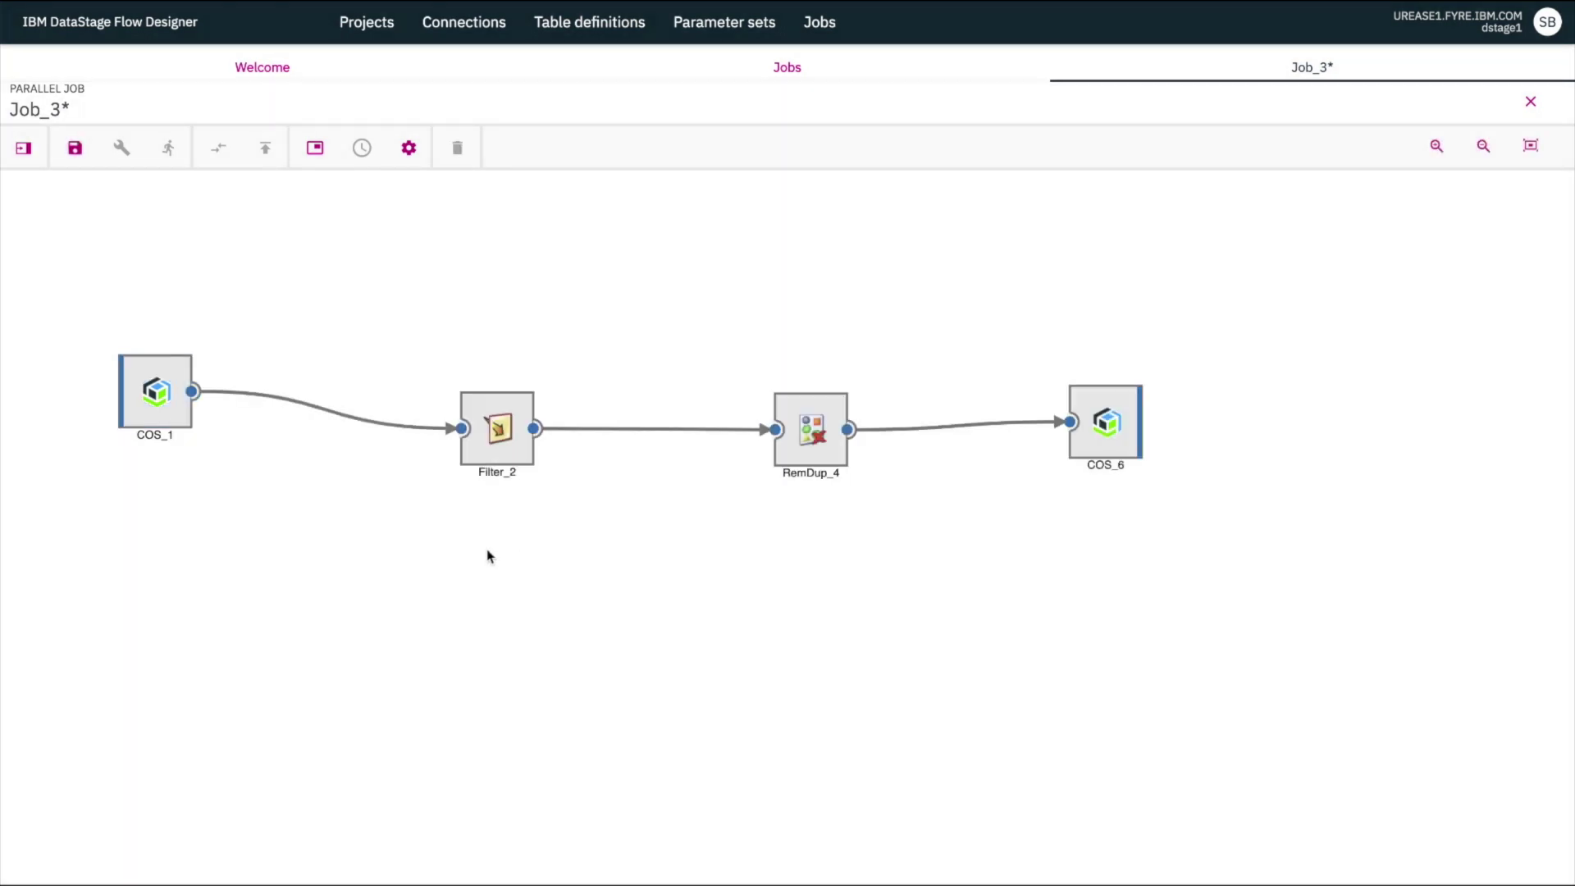
- Set the Filter stage's where clause to ZIP_CODE IS NOT NULL and save the stage
{"action": "double_click", "coordinate": [496, 440]}
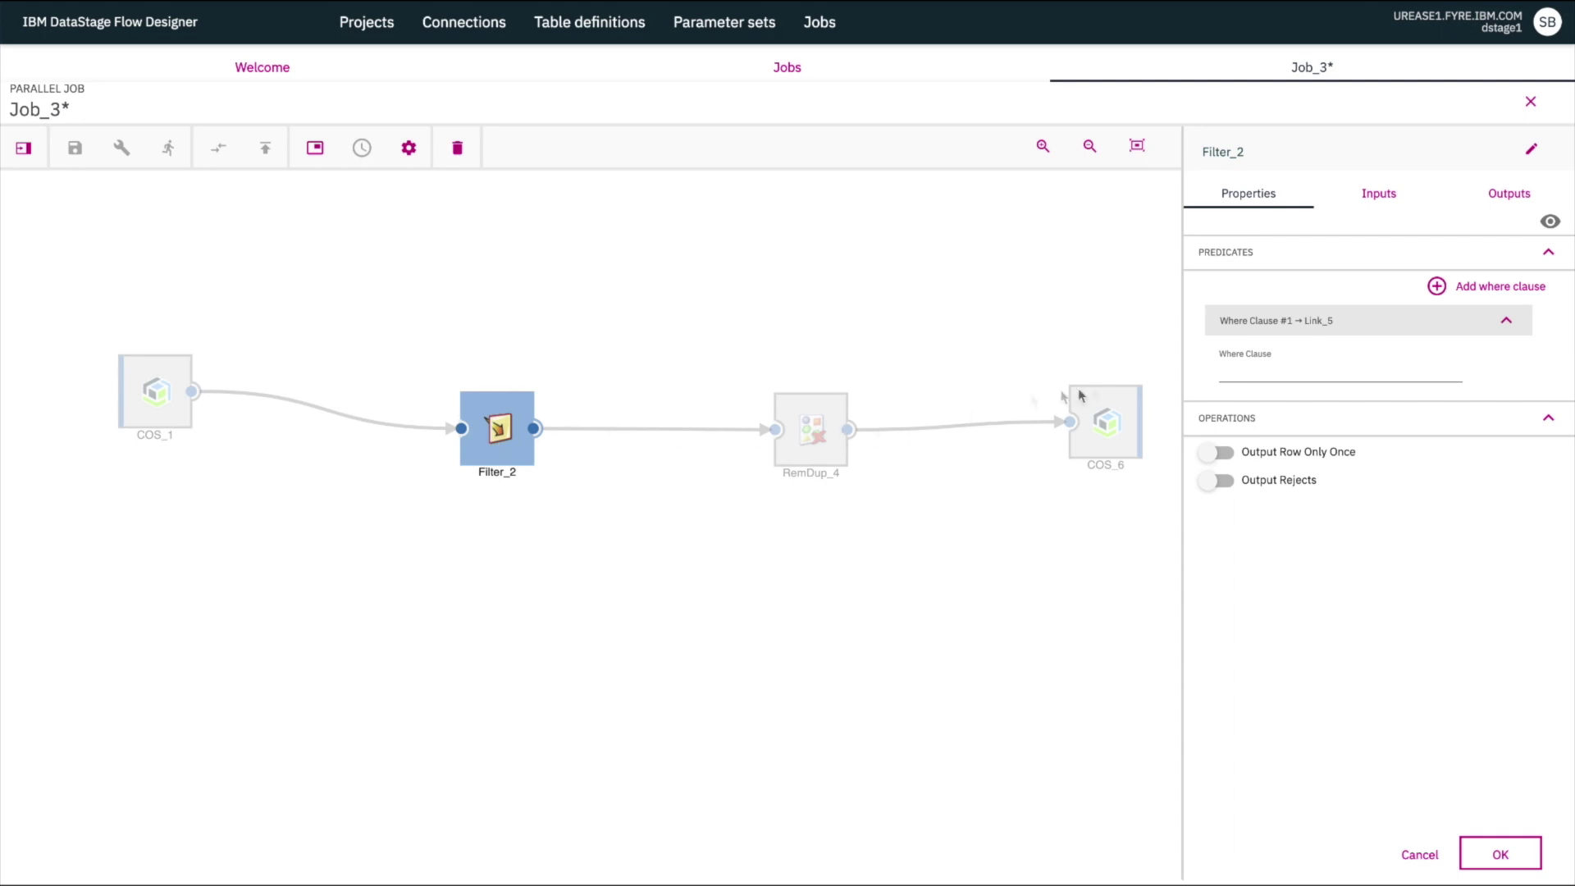
{"action": "left_click", "coordinate": [1233, 372]}
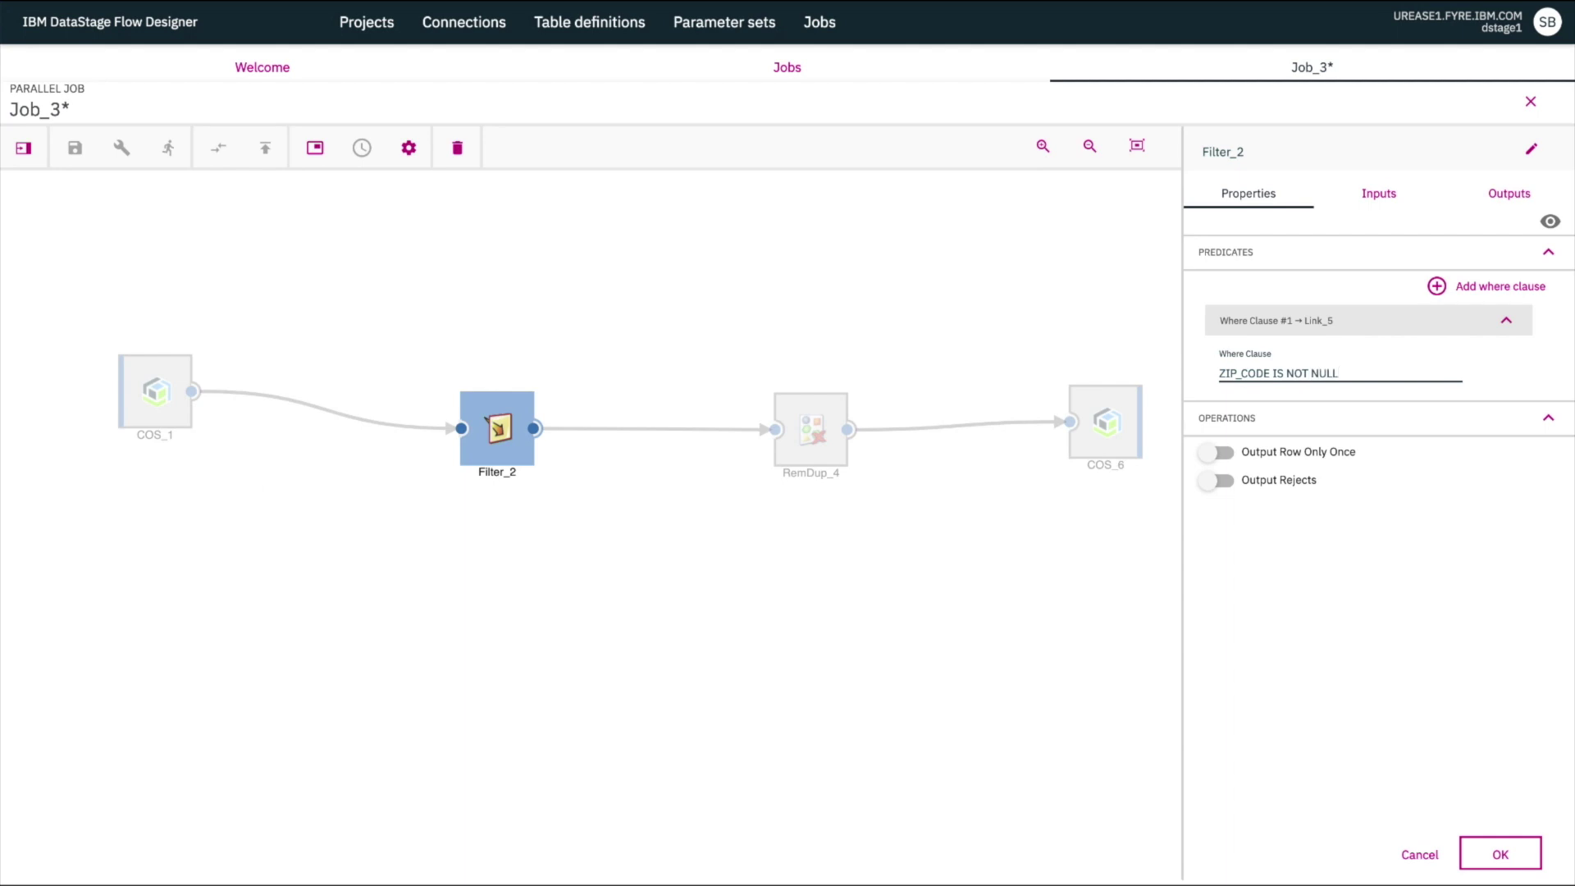
{"action": "left_click", "coordinate": [1502, 853]}
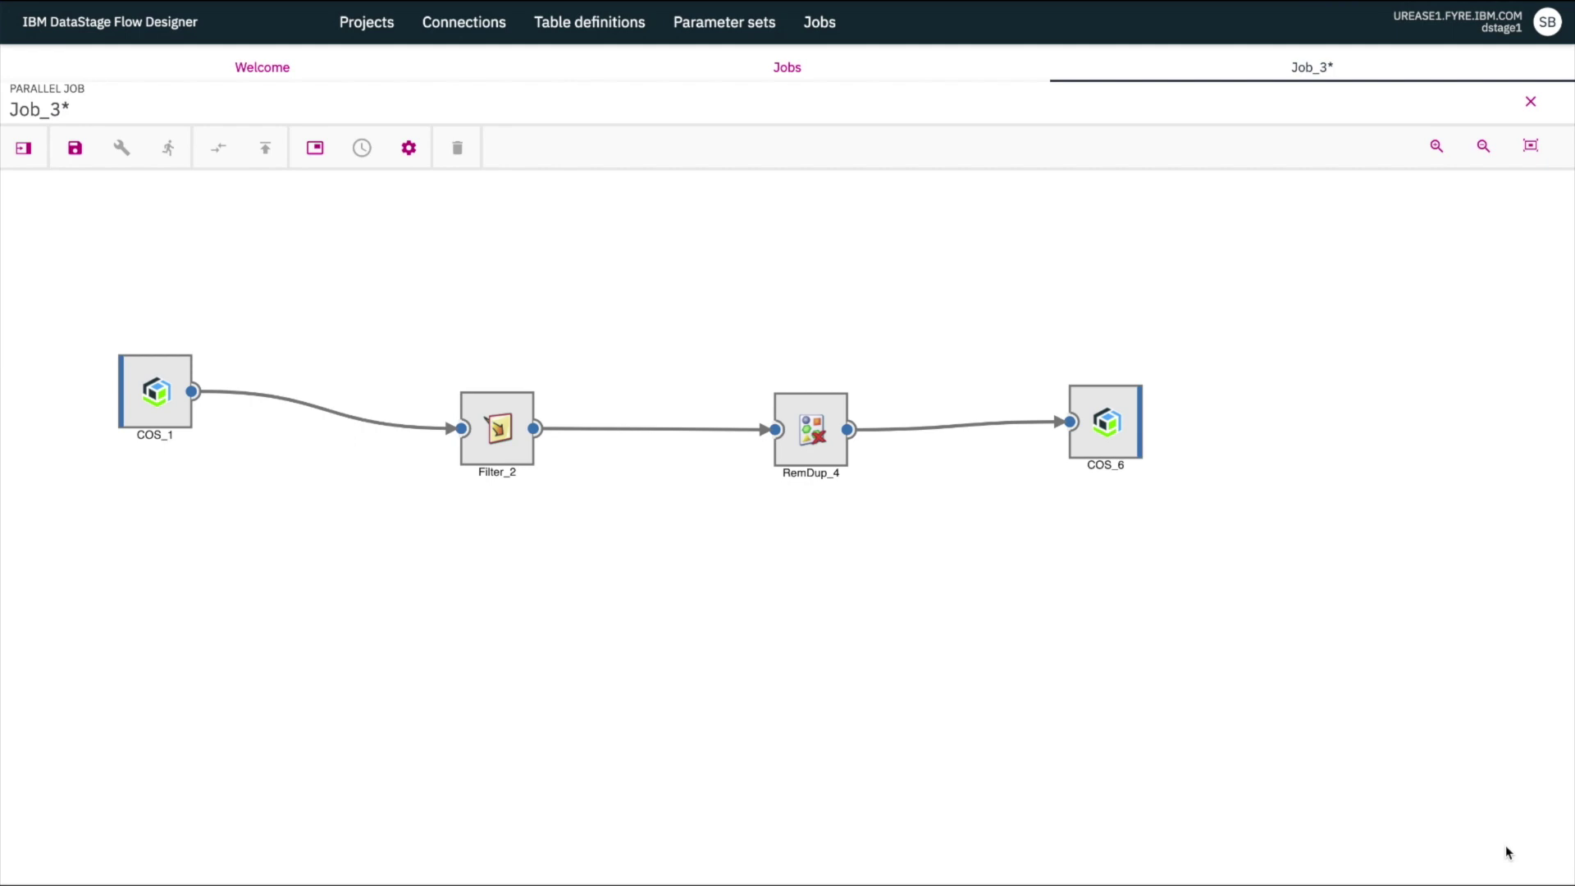
- Define duplicates by the ZIP_CODE key in the Remove Duplicates stage, retain the first duplicate and save the stage
{"action": "double_click", "coordinate": [812, 437]}
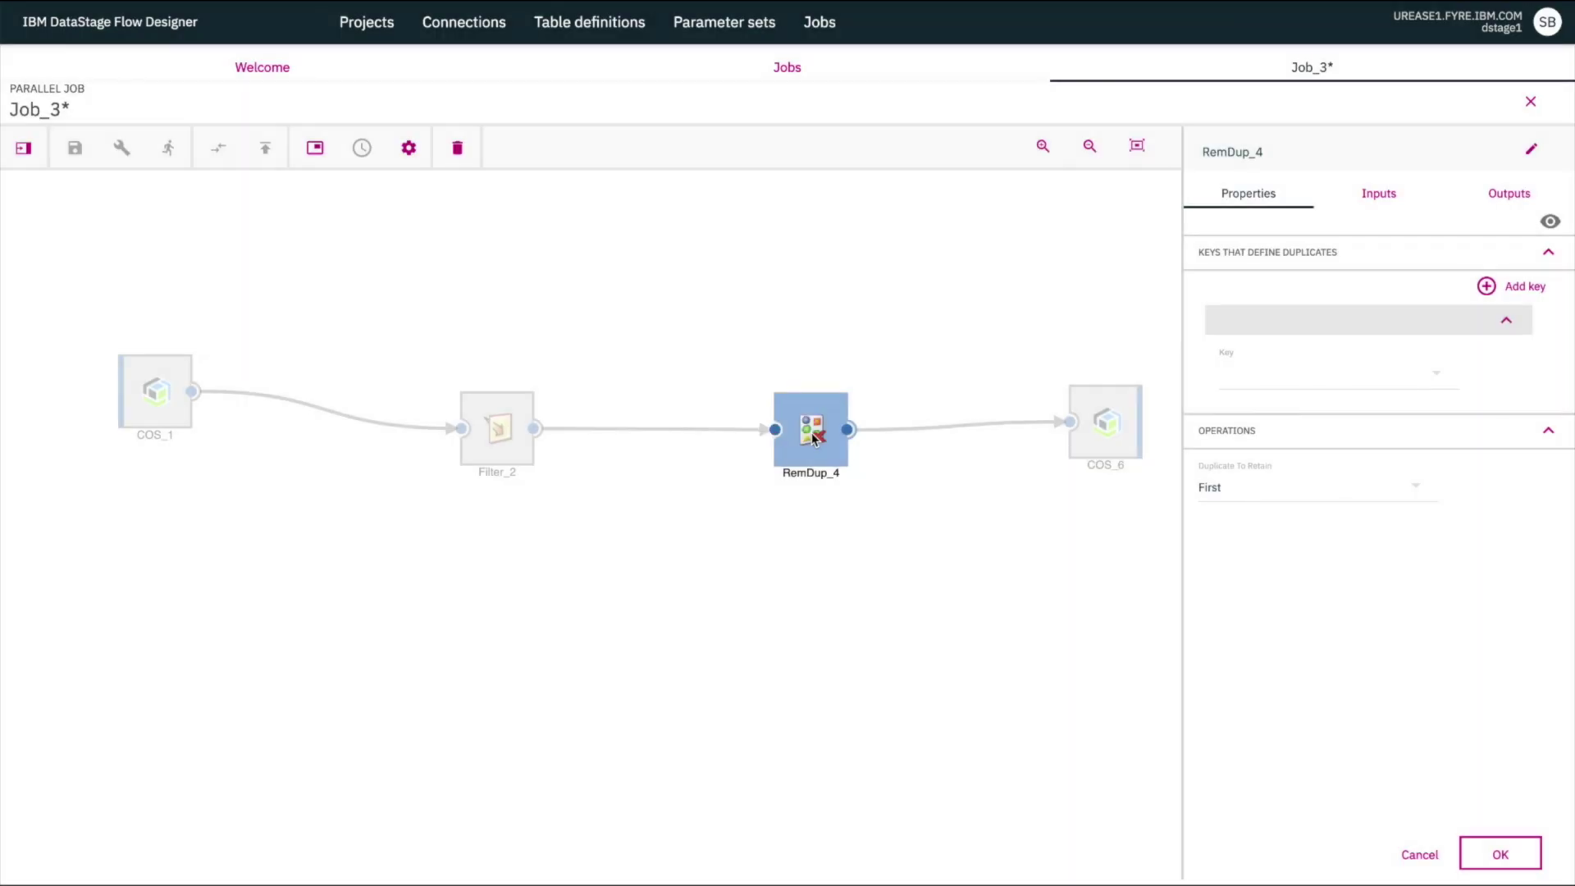
{"action": "left_click", "coordinate": [1250, 381]}
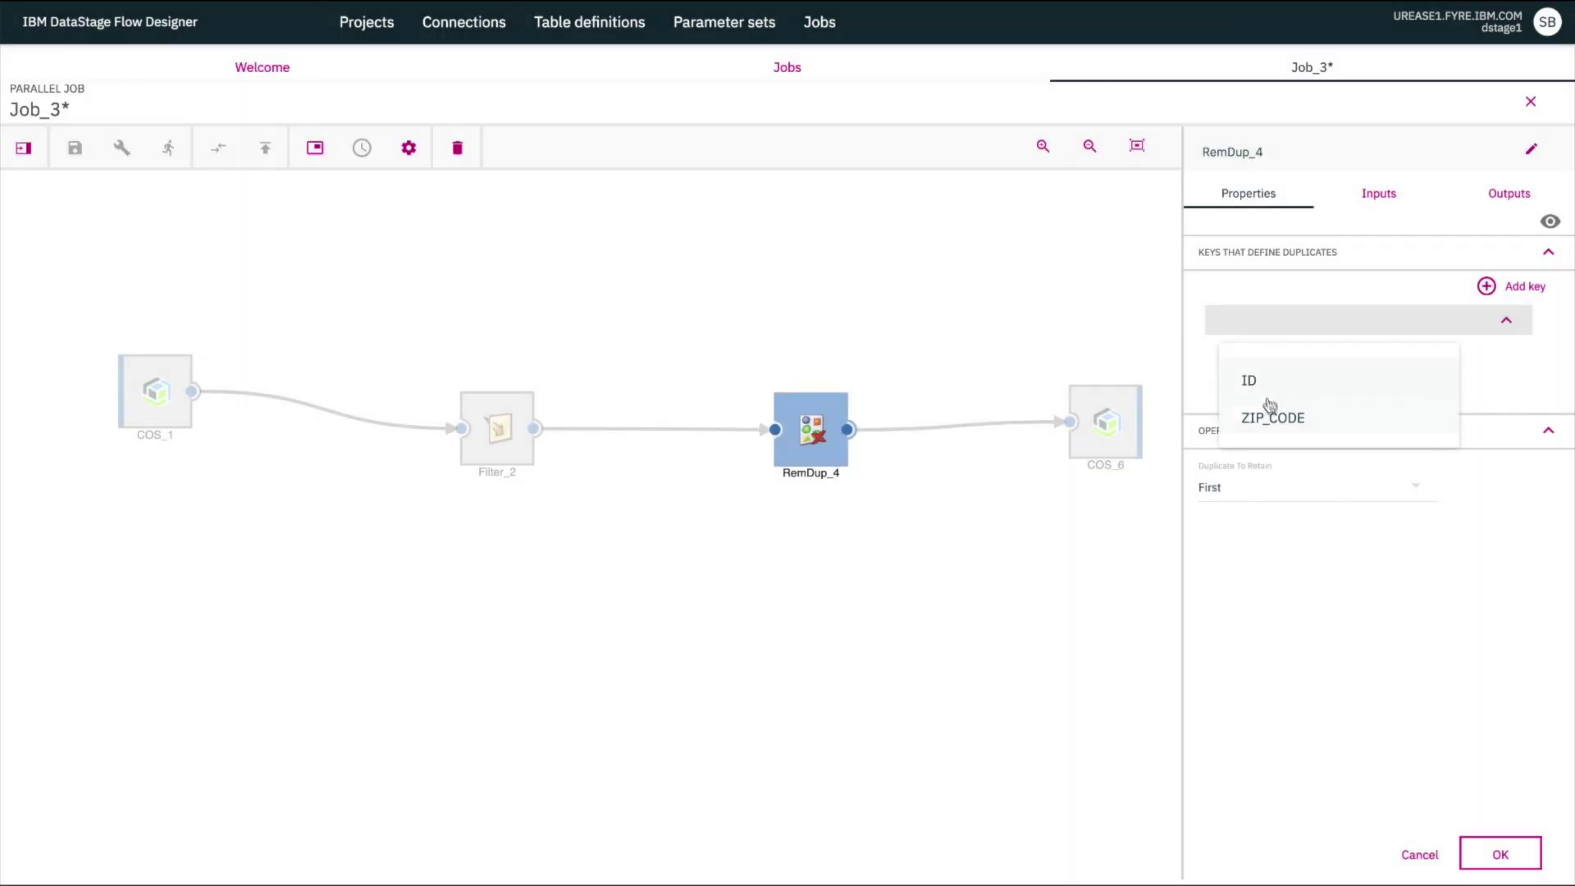
{"action": "left_click", "coordinate": [1271, 412]}
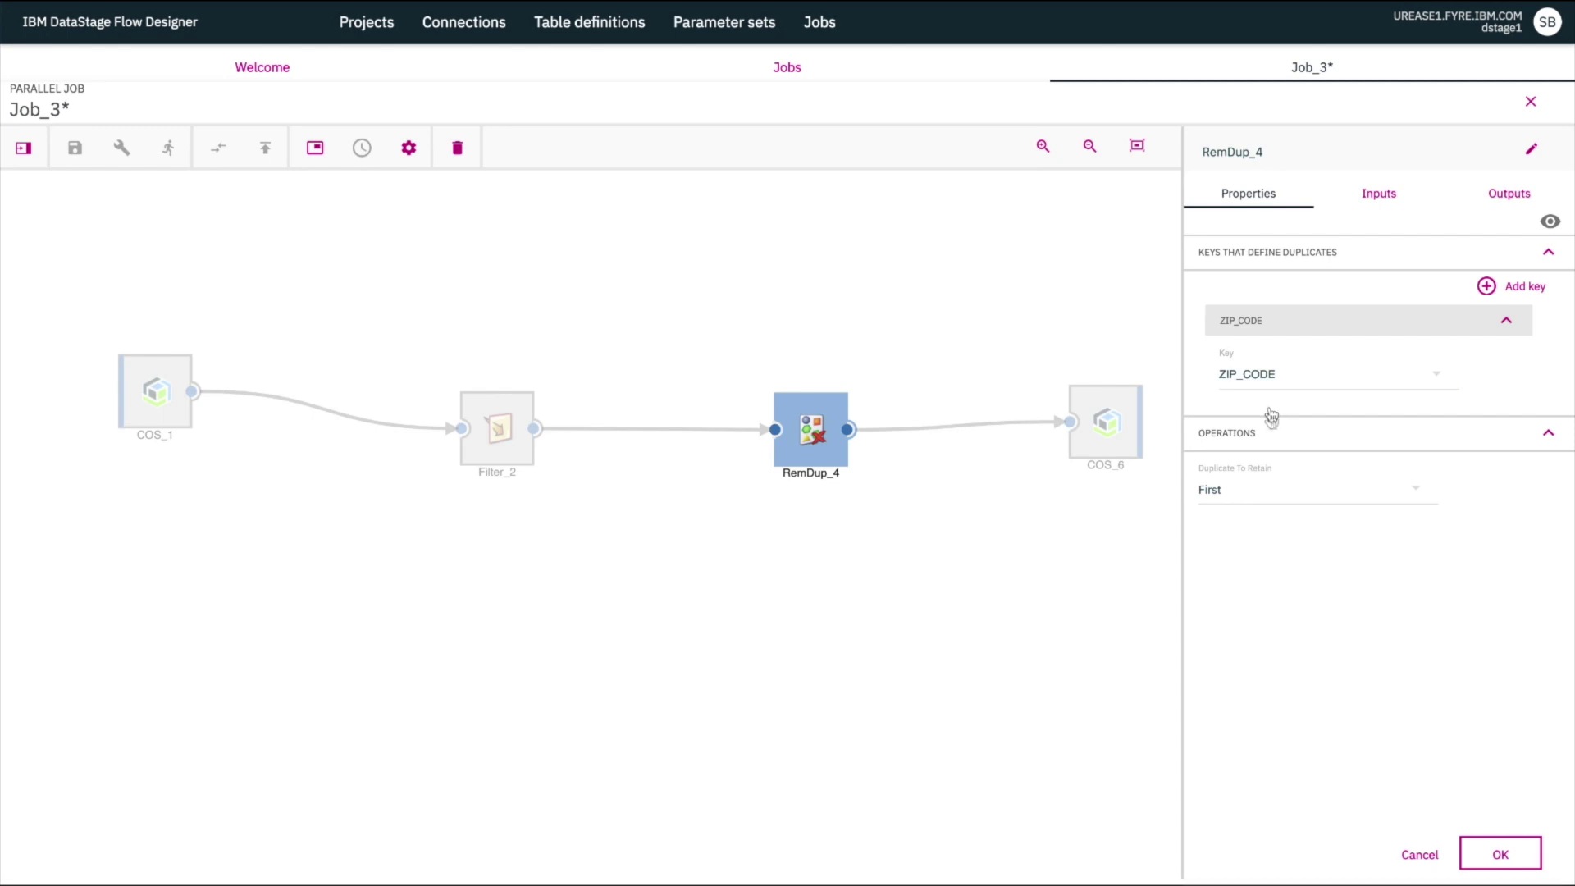
{"action": "left_click", "coordinate": [1272, 492]}
{"action": "left_click", "coordinate": [1259, 501]}
{"action": "left_click", "coordinate": [1483, 850]}
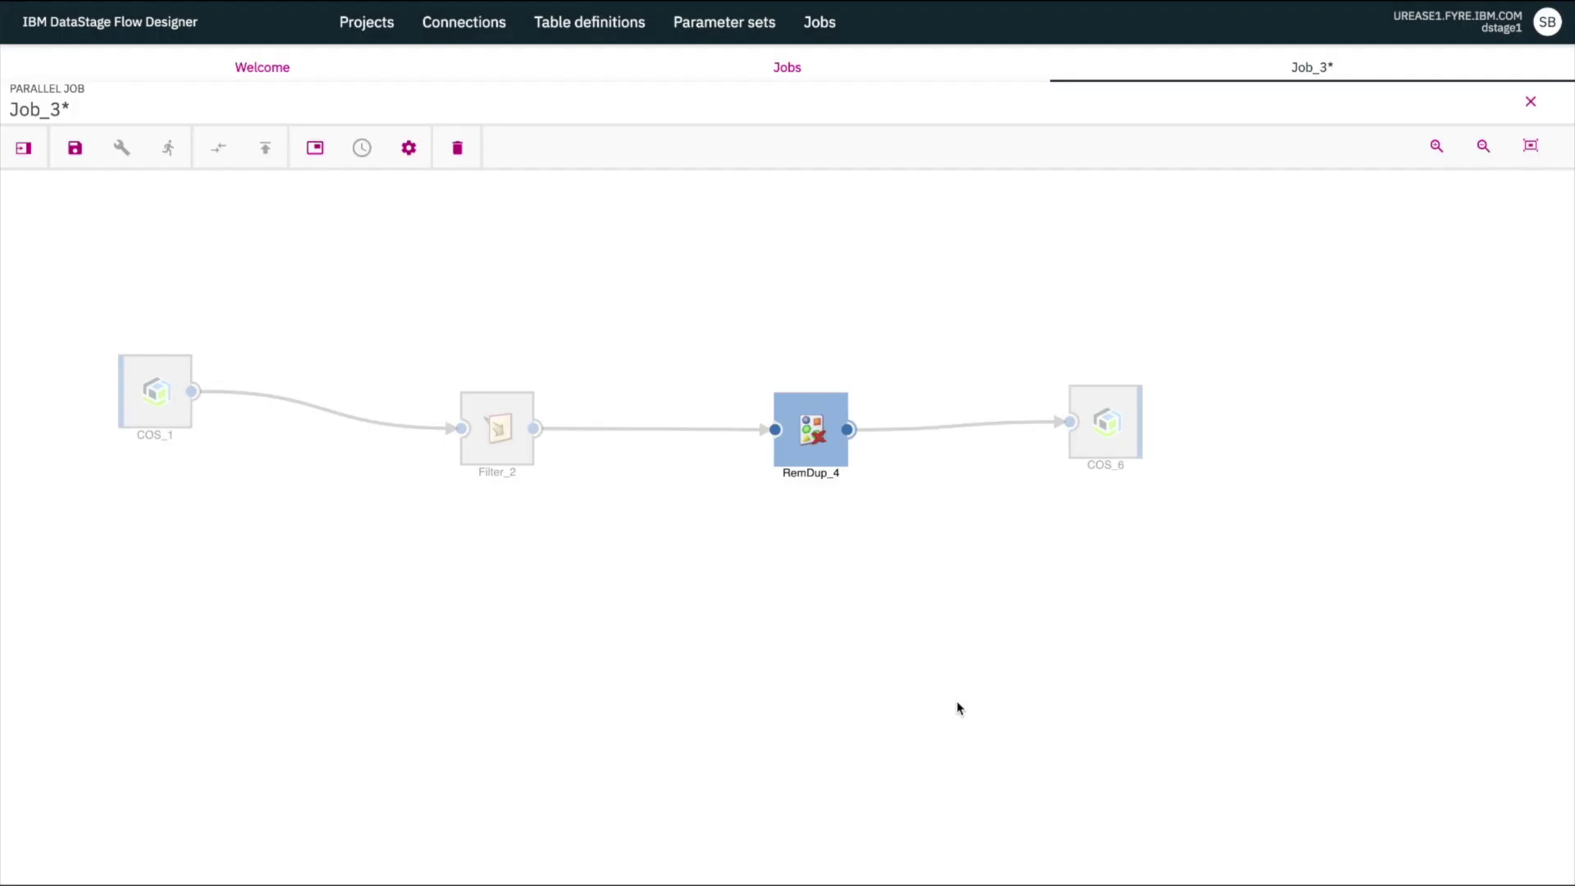
{"action": "double_click", "coordinate": [1109, 439]}
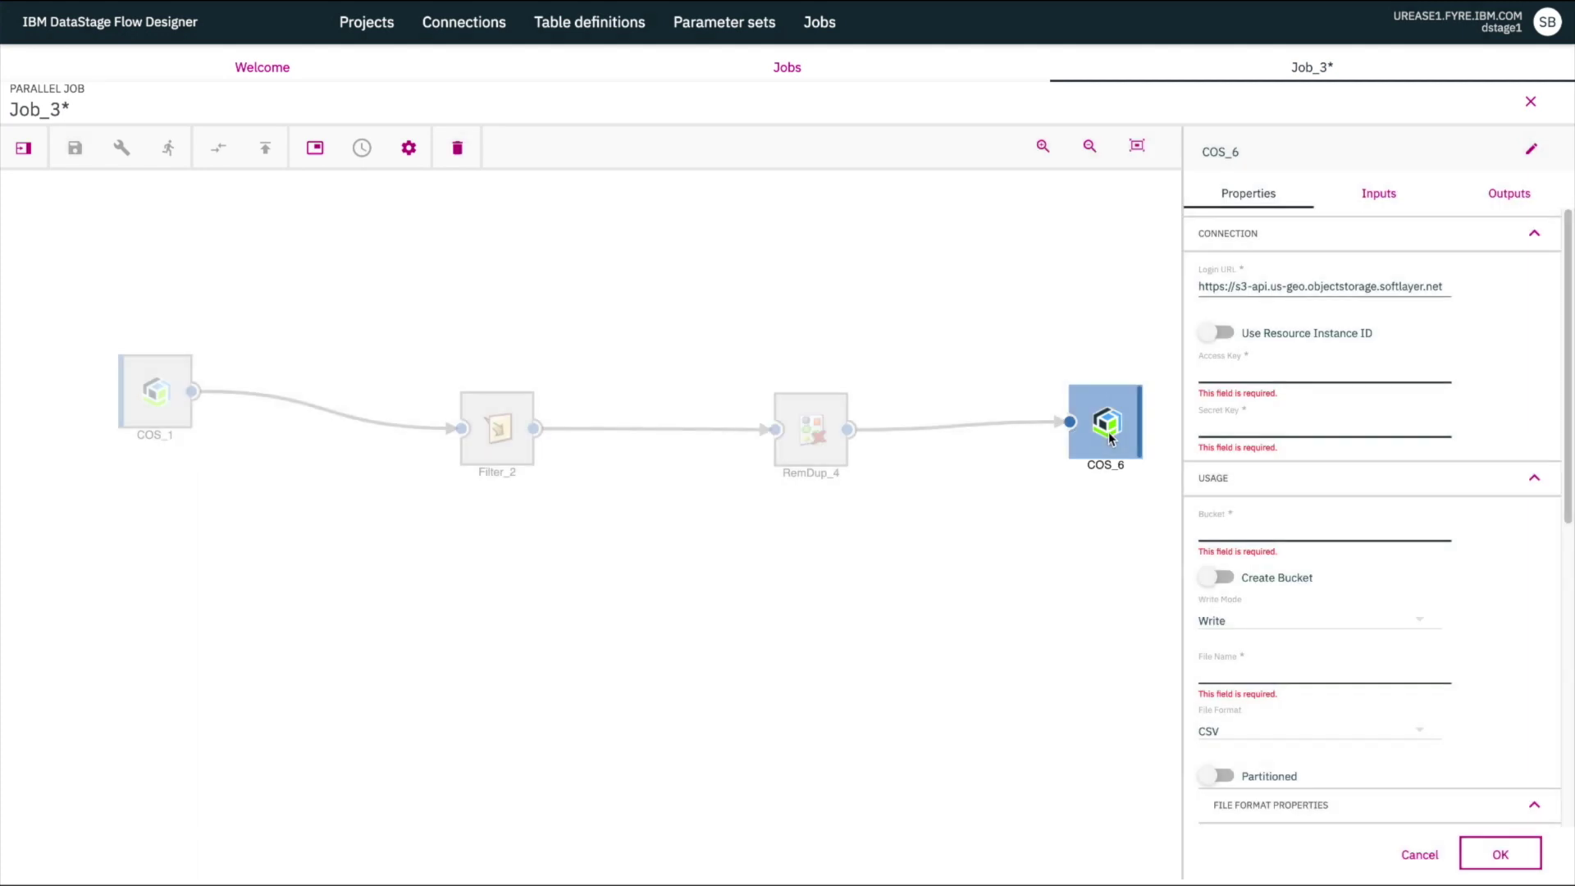
{"action": "triple_click", "coordinate": [1248, 287]}
{"action": "key", "text": "super+v"}
{"action": "left_click", "coordinate": [1280, 373]}
{"action": "key", "text": "super+v"}
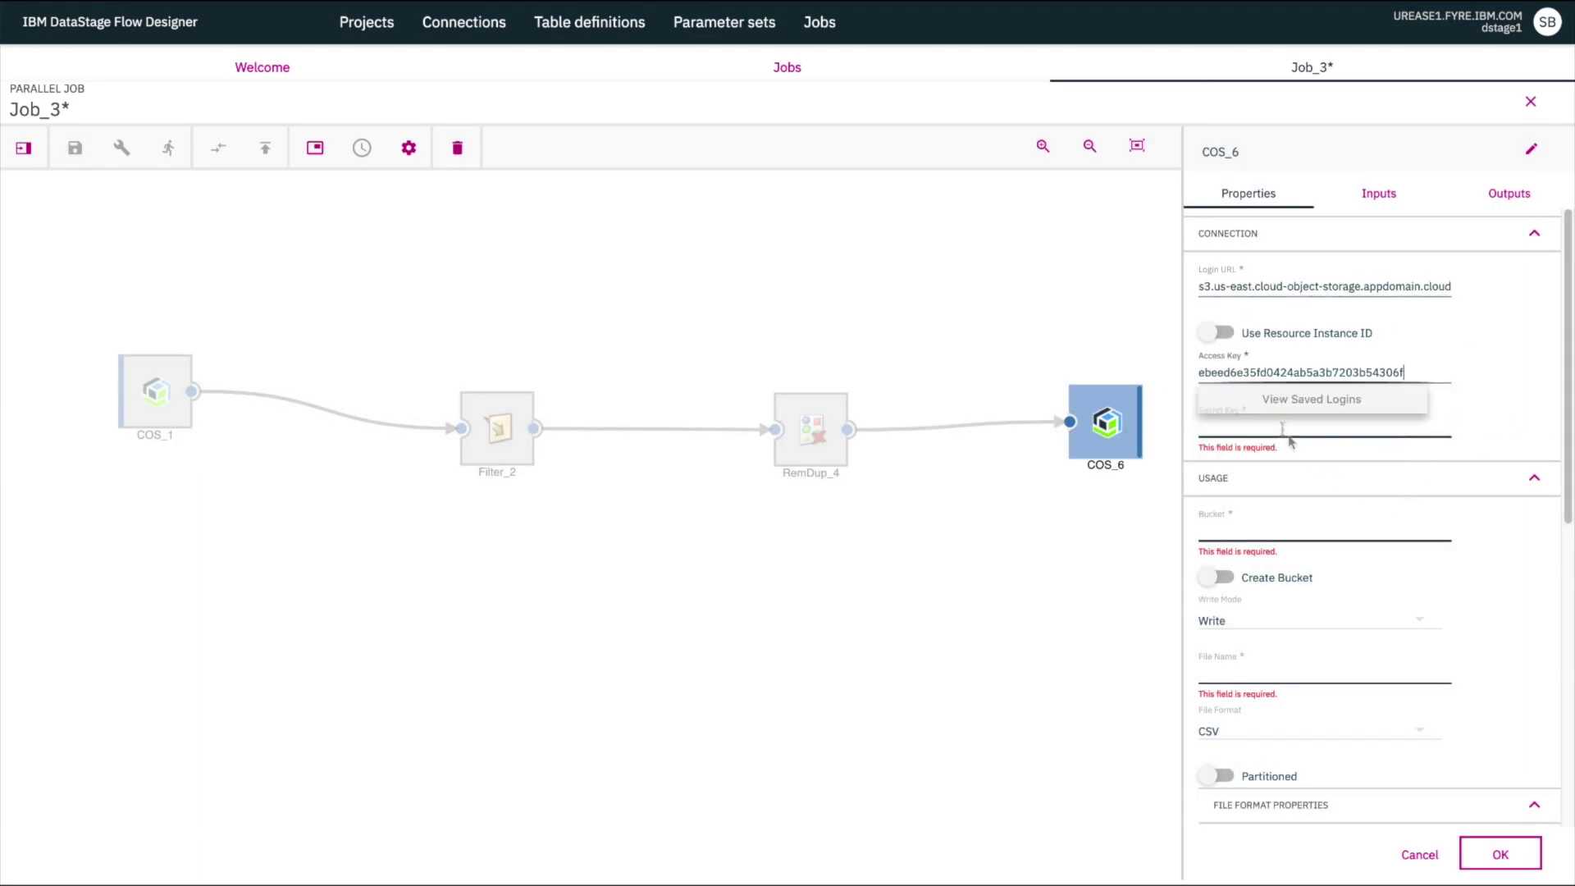
{"action": "left_click", "coordinate": [1290, 435]}
{"action": "key", "text": "super+v"}
- Set the target connector's bucket to datastage-raviga-demo and save the connector's settings
{"action": "left_click", "coordinate": [1255, 532]}
{"action": "type", "text": "datastage-raviga-demo"}
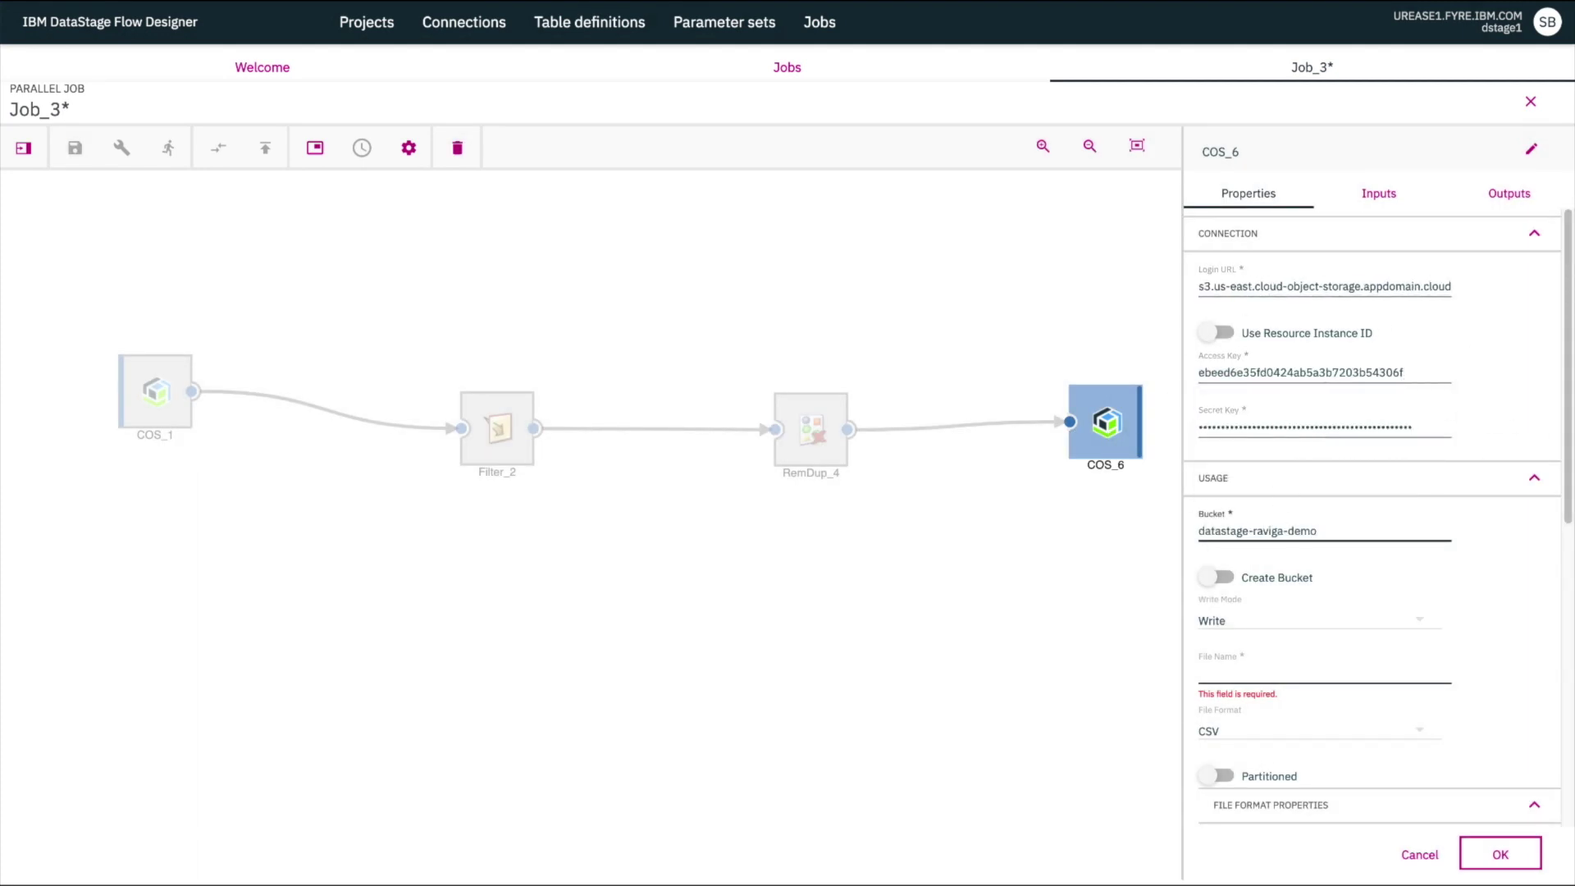
{"action": "left_click", "coordinate": [1497, 858]}
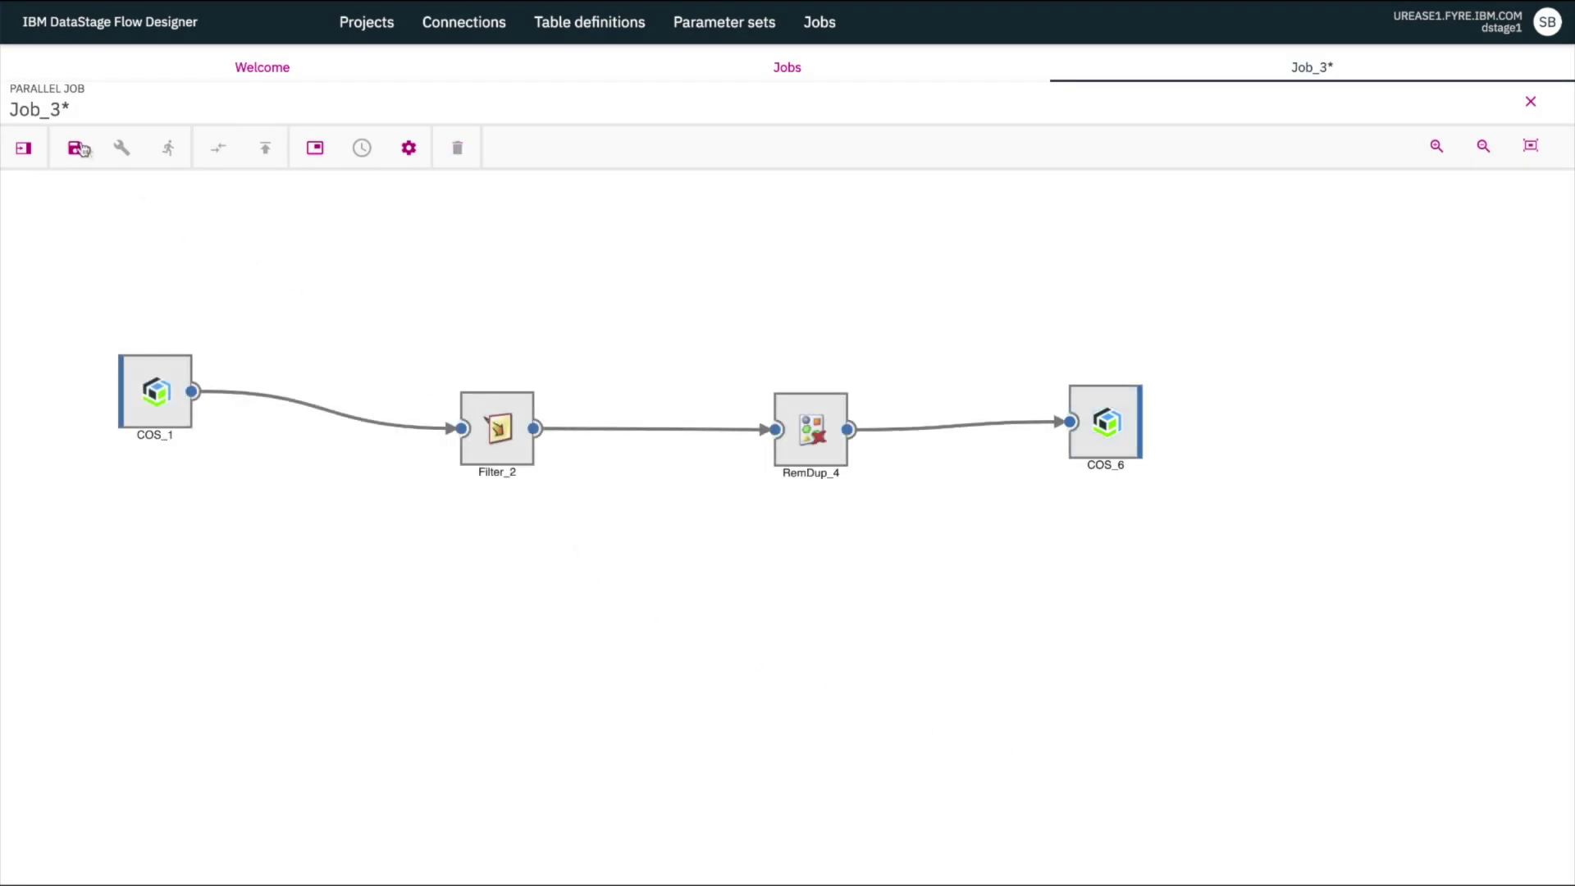
- Save the job under the name raviga_demo and compile it
{"action": "left_click", "coordinate": [76, 148]}
{"action": "triple_click", "coordinate": [657, 404]}
{"action": "type", "text": "raviga_demo"}
{"action": "left_click", "coordinate": [969, 541]}
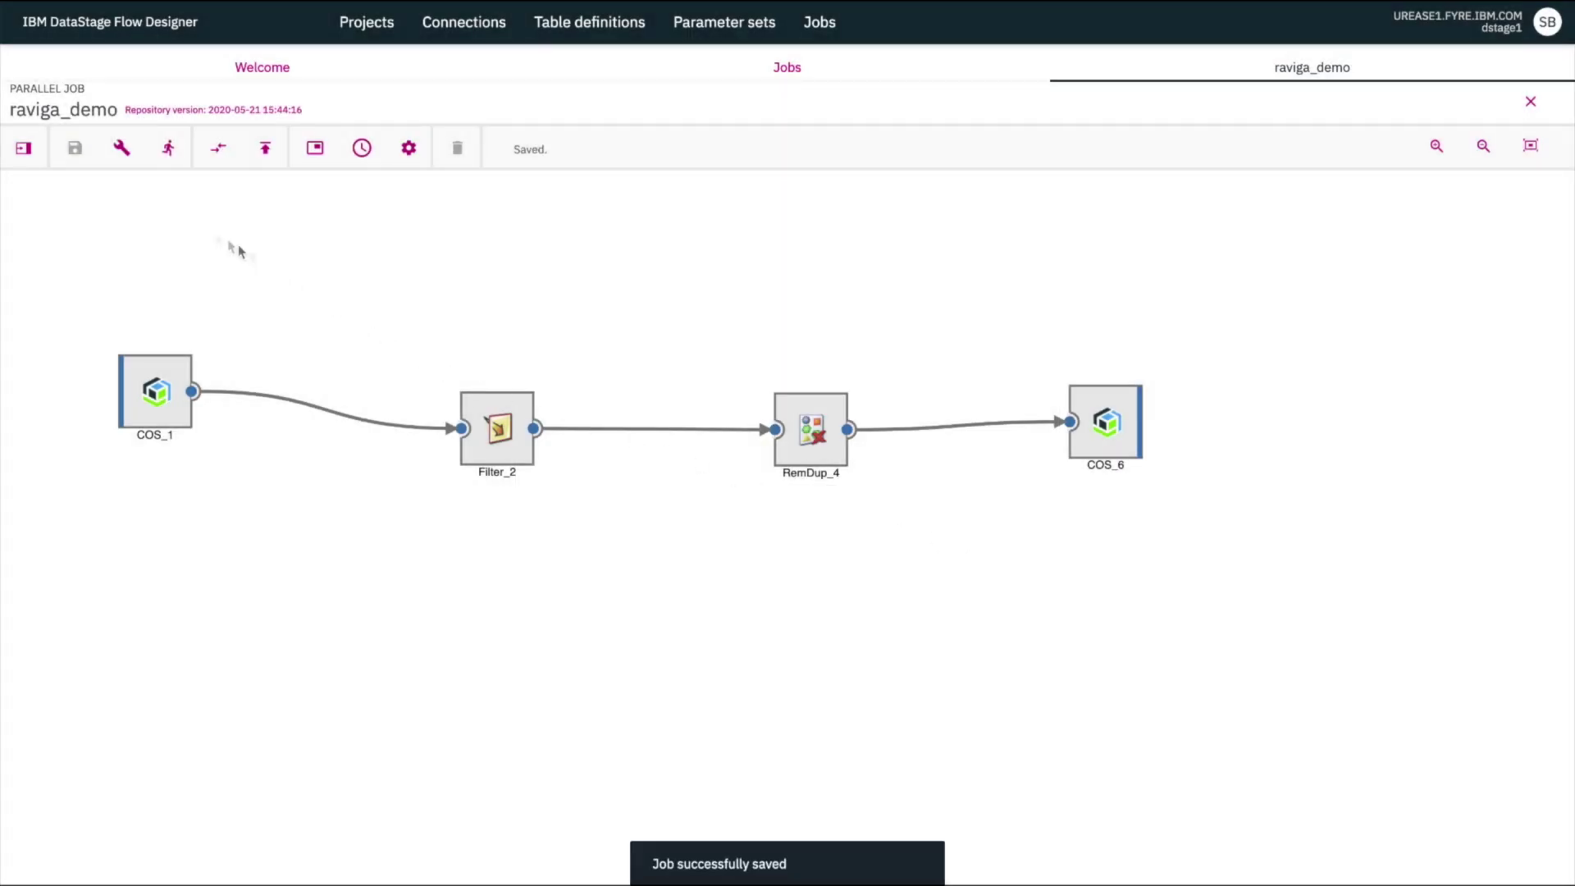
{"action": "left_click", "coordinate": [130, 161]}
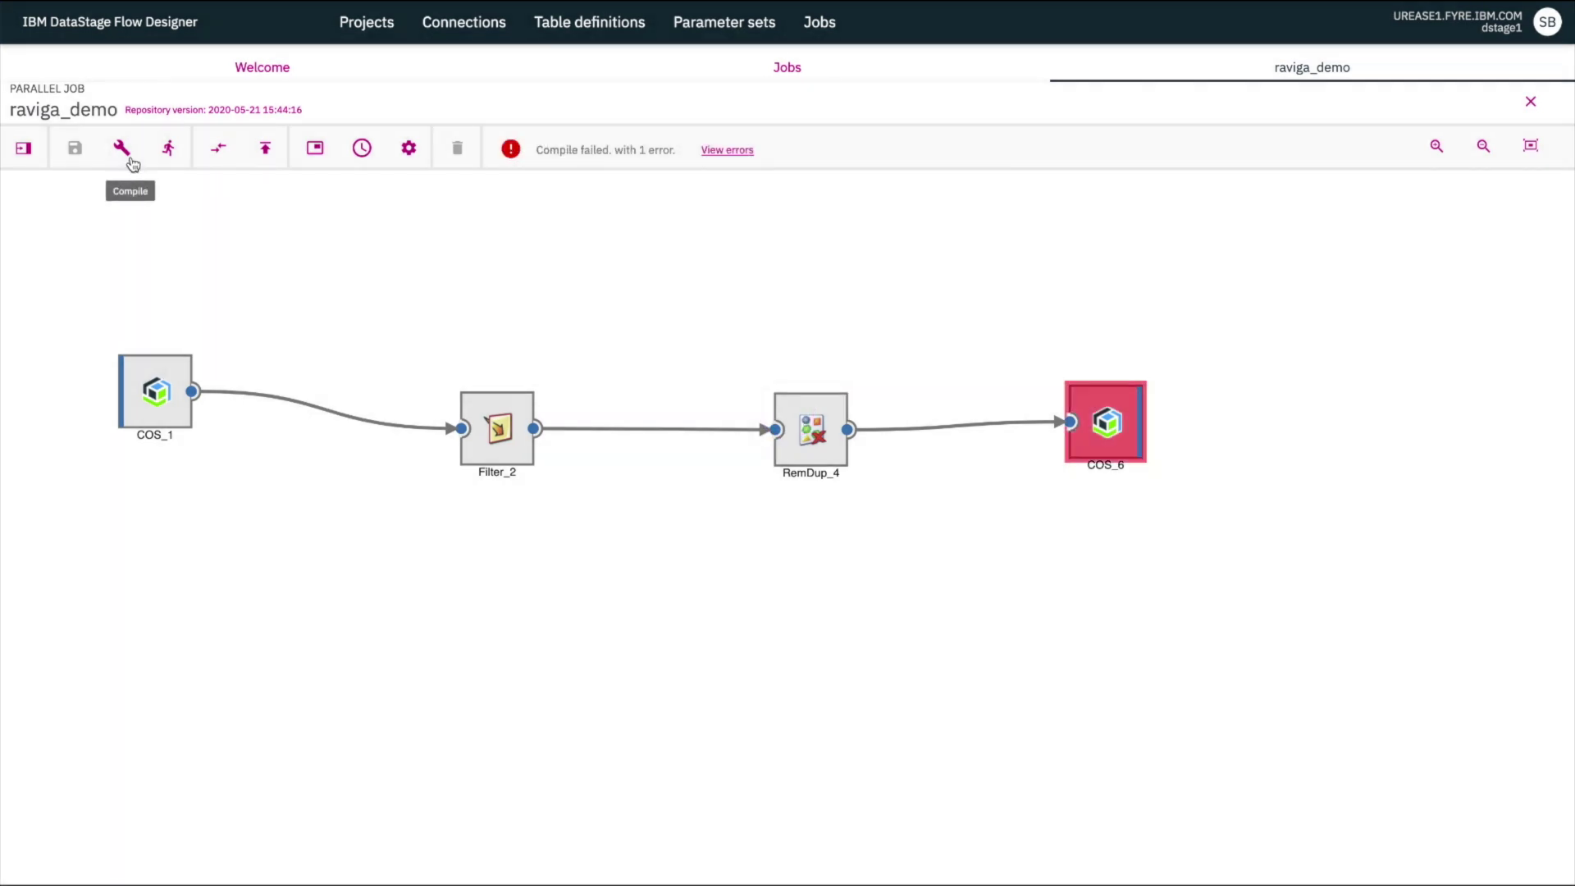
- Set the target connector's file name to raviga_result.csv and save the job
{"action": "mouse_move", "coordinate": [1106, 433]}
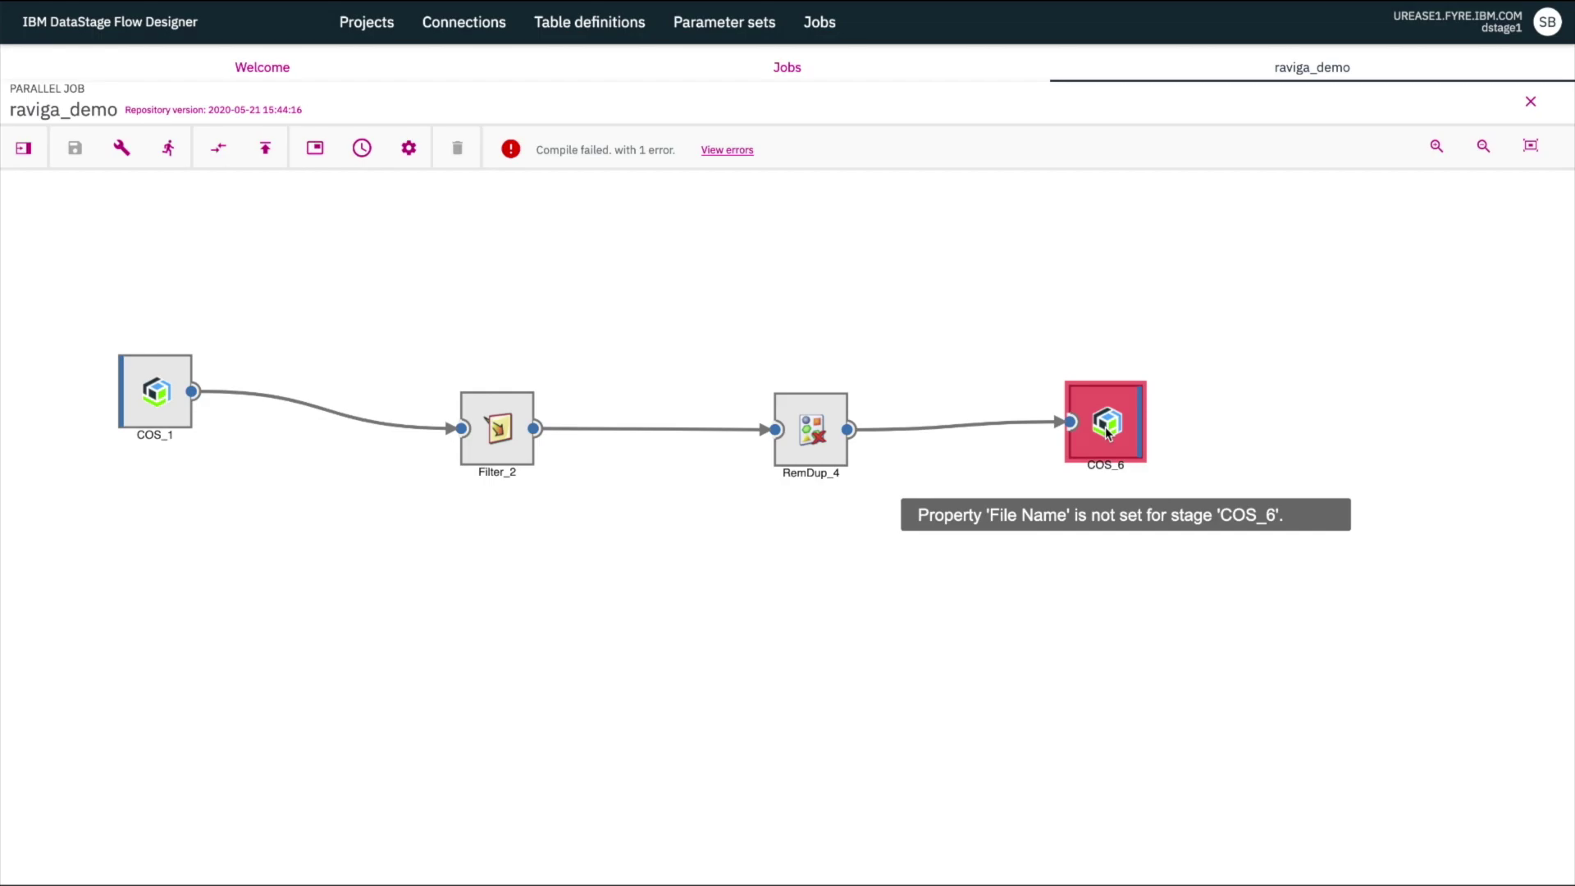
{"action": "double_click", "coordinate": [1106, 433]}
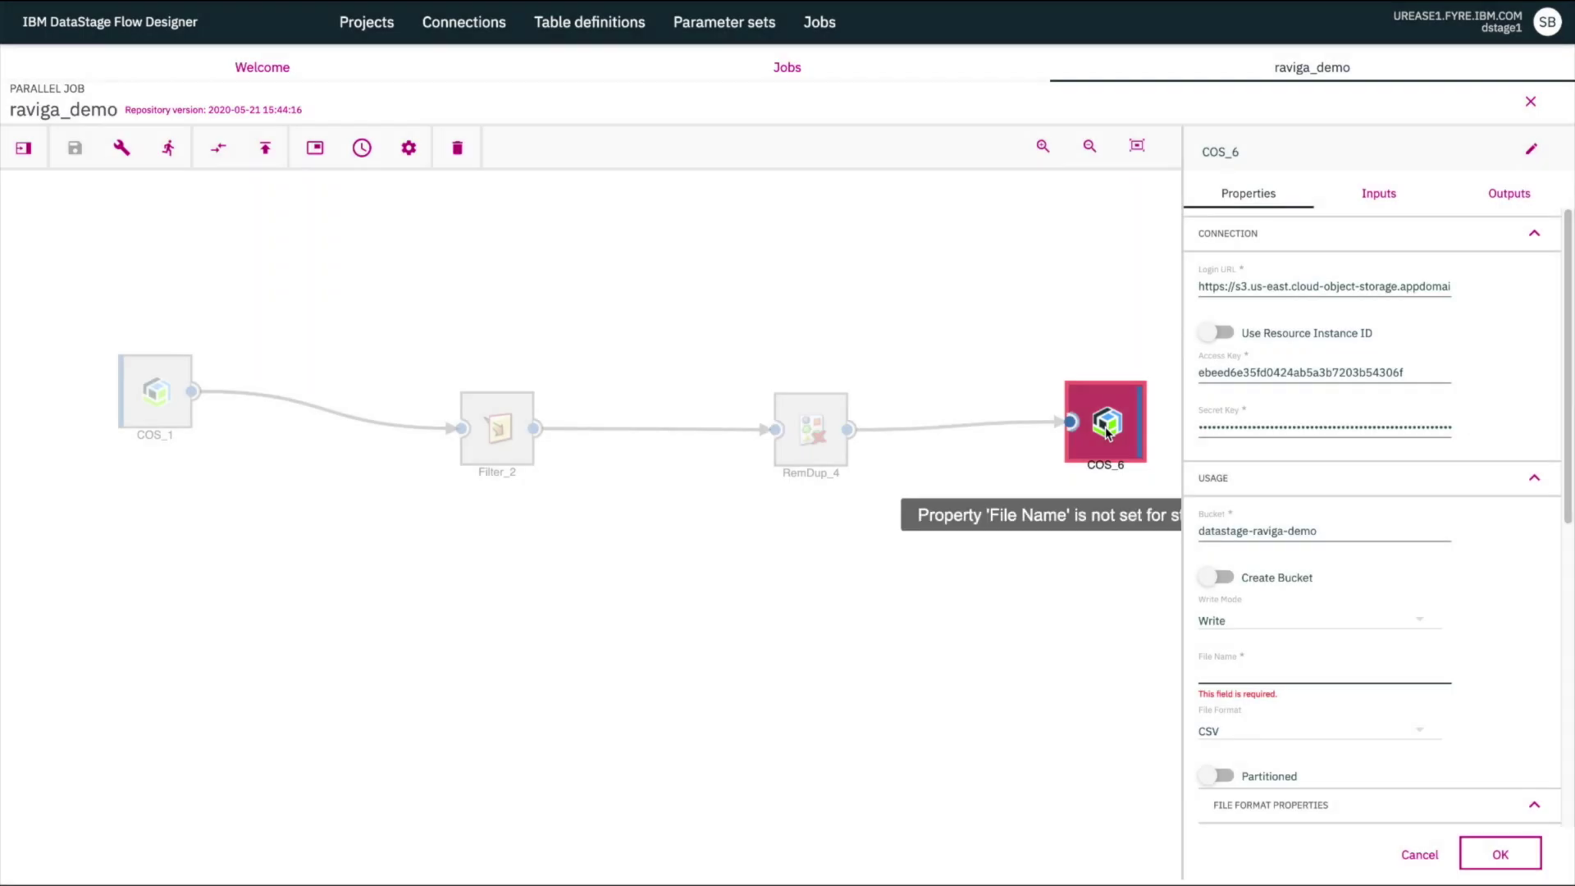
{"action": "left_click", "coordinate": [1308, 675]}
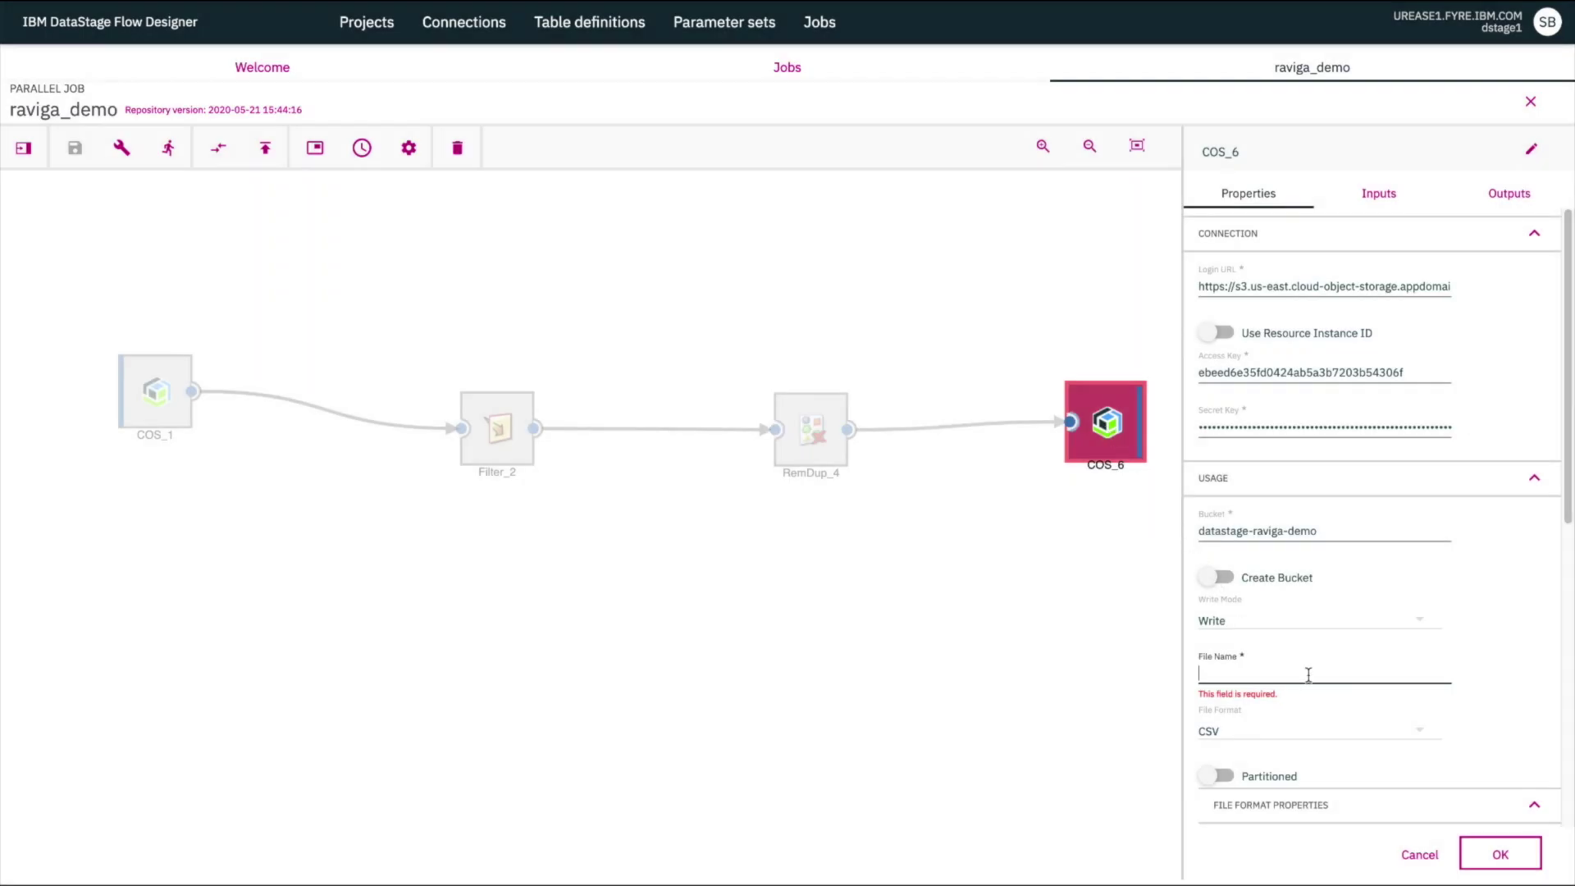
{"action": "type", "text": "raviga_result.csv"}
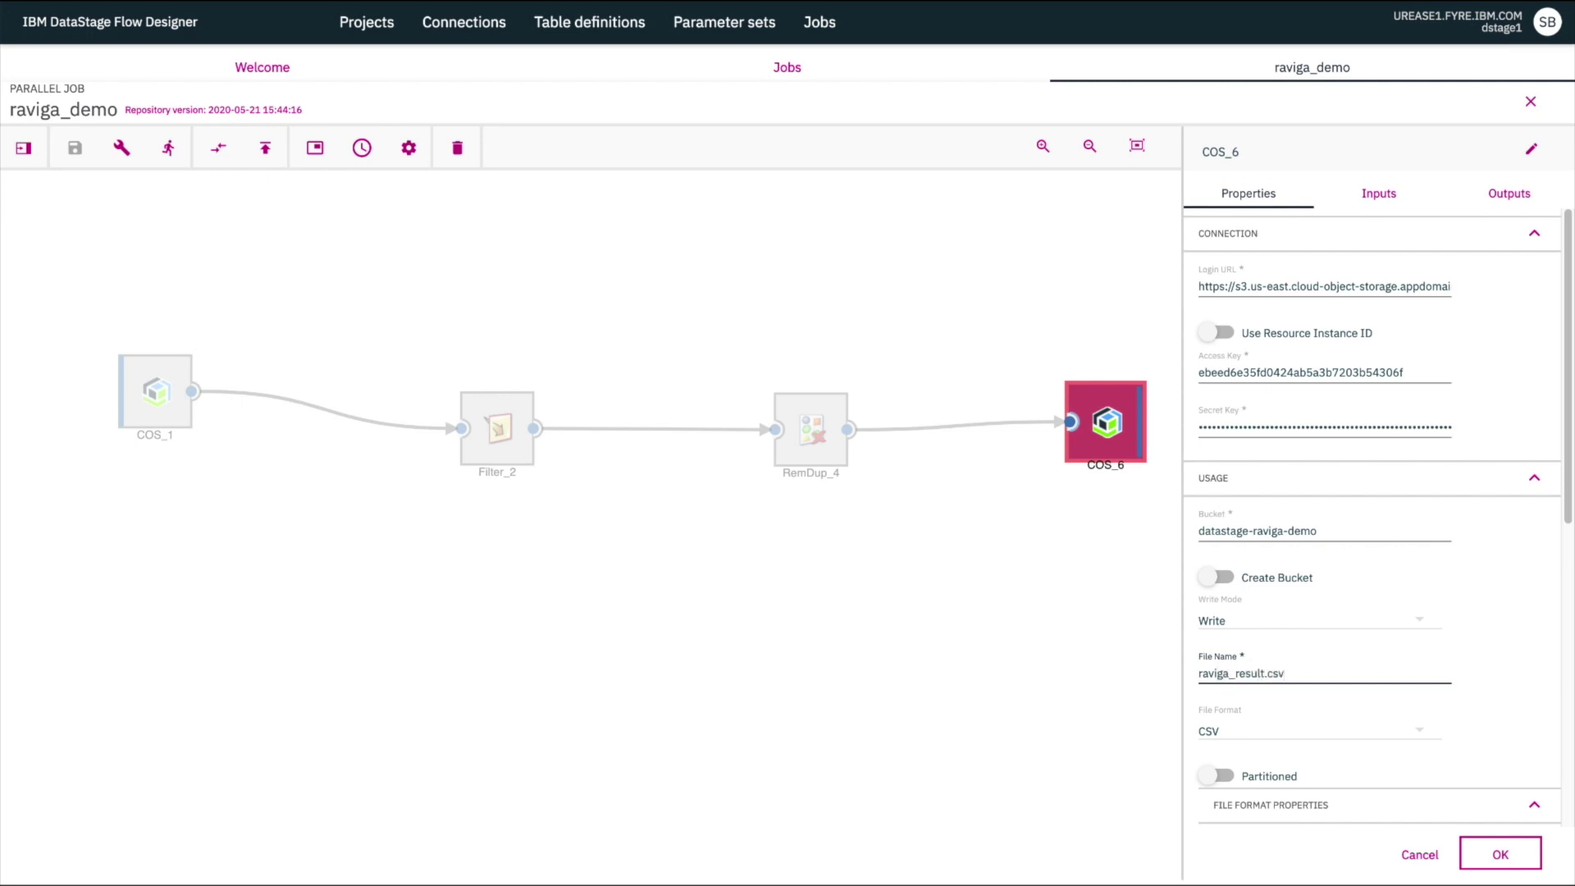
{"action": "left_click", "coordinate": [1480, 855]}
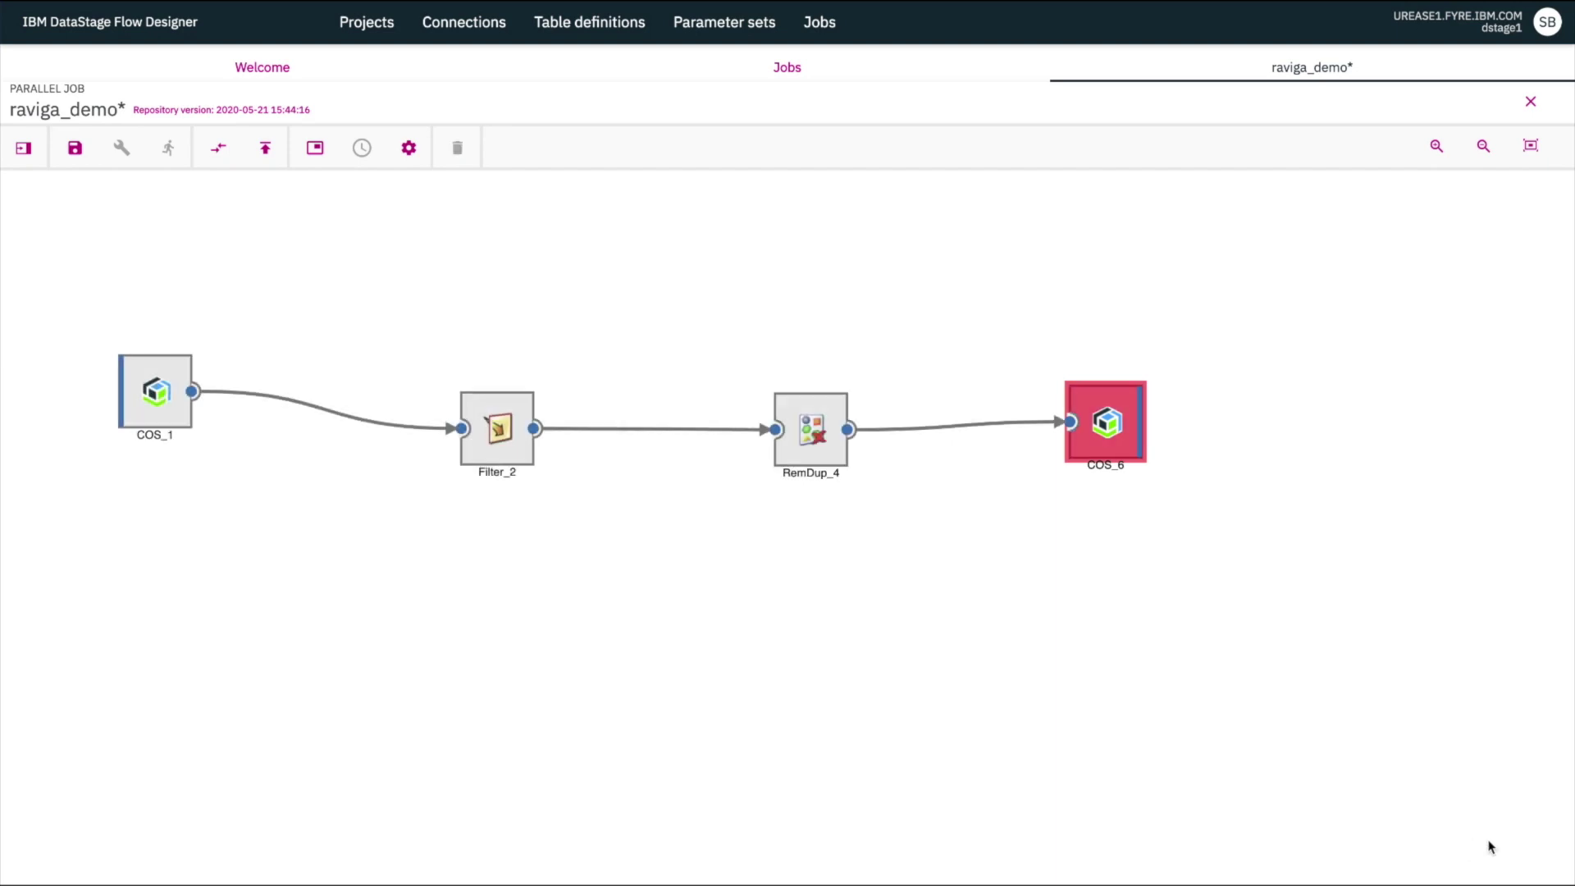
{"action": "left_click", "coordinate": [77, 151]}
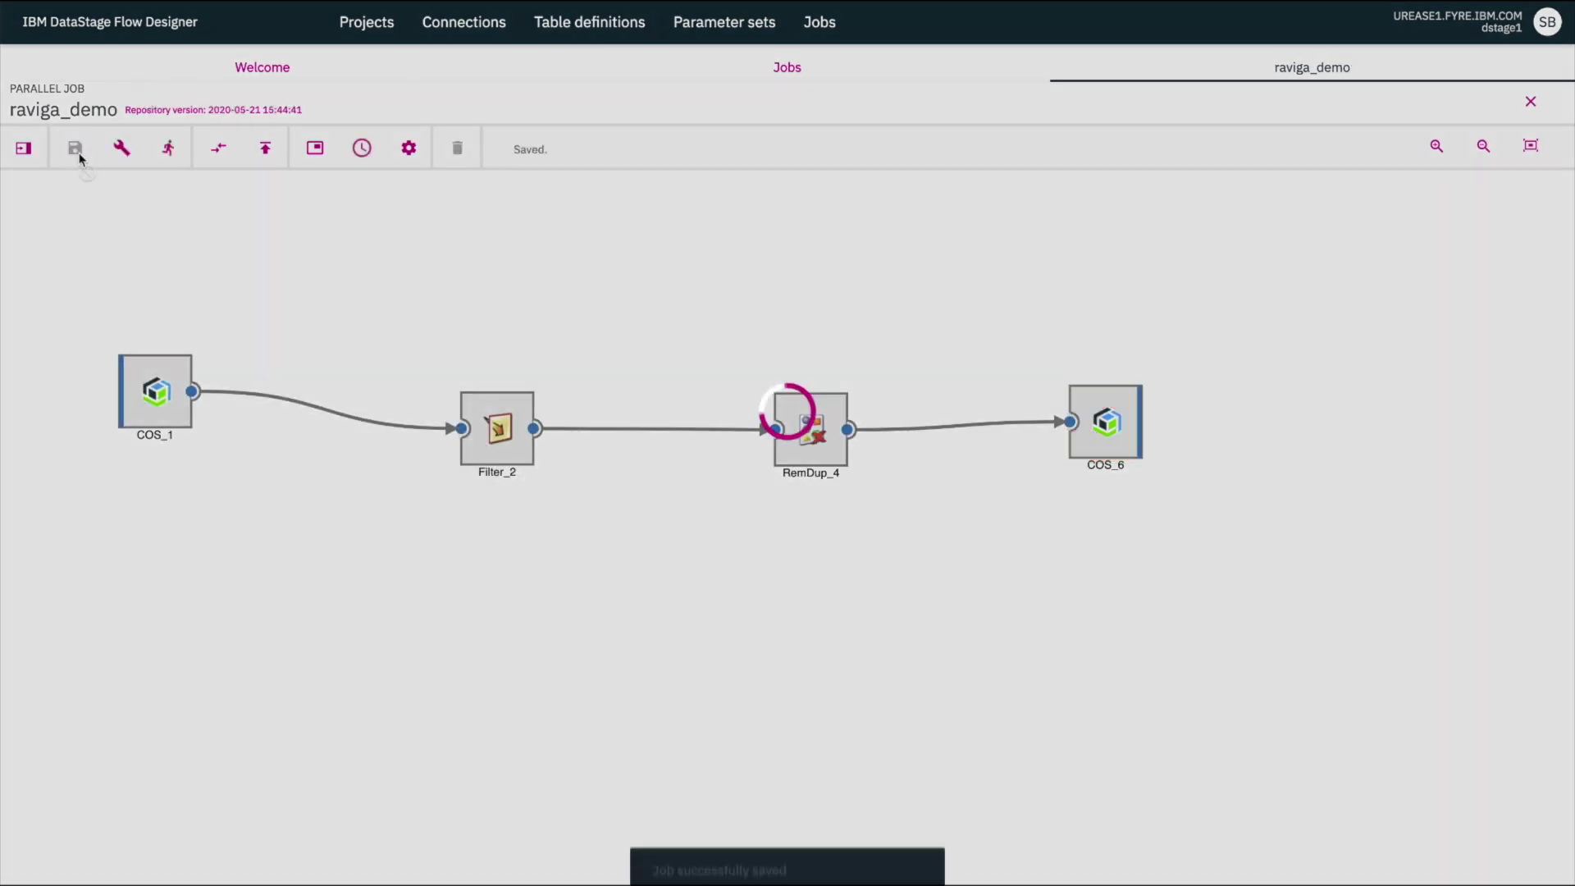
- Compile the corrected raviga_demo job and run it
{"action": "left_click", "coordinate": [121, 151]}
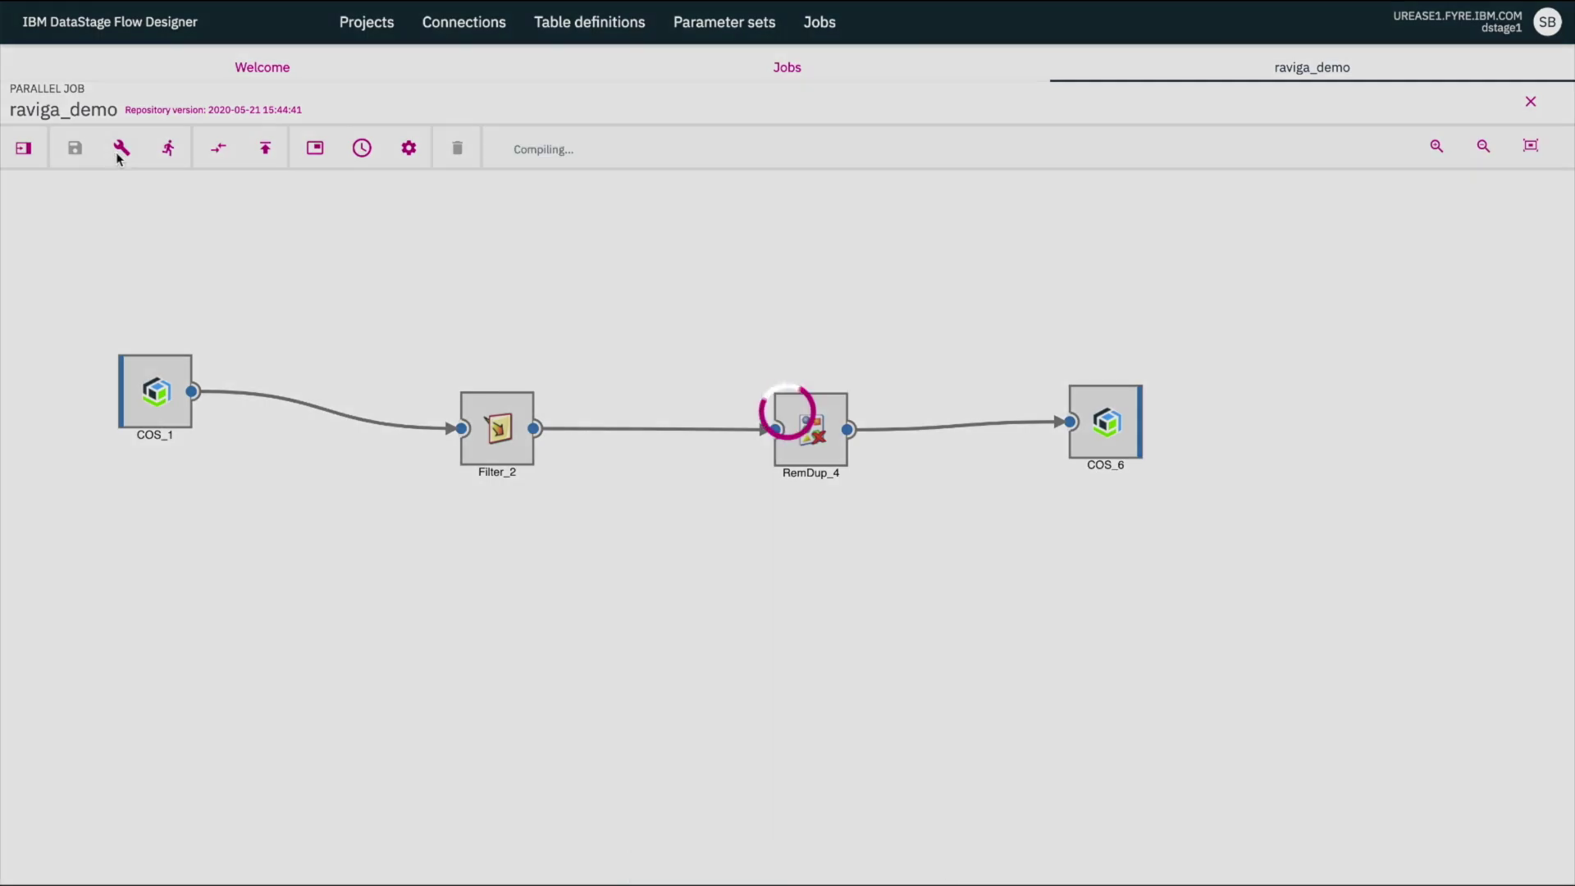
{"action": "left_click", "coordinate": [169, 153]}
{"action": "left_click", "coordinate": [1099, 474]}
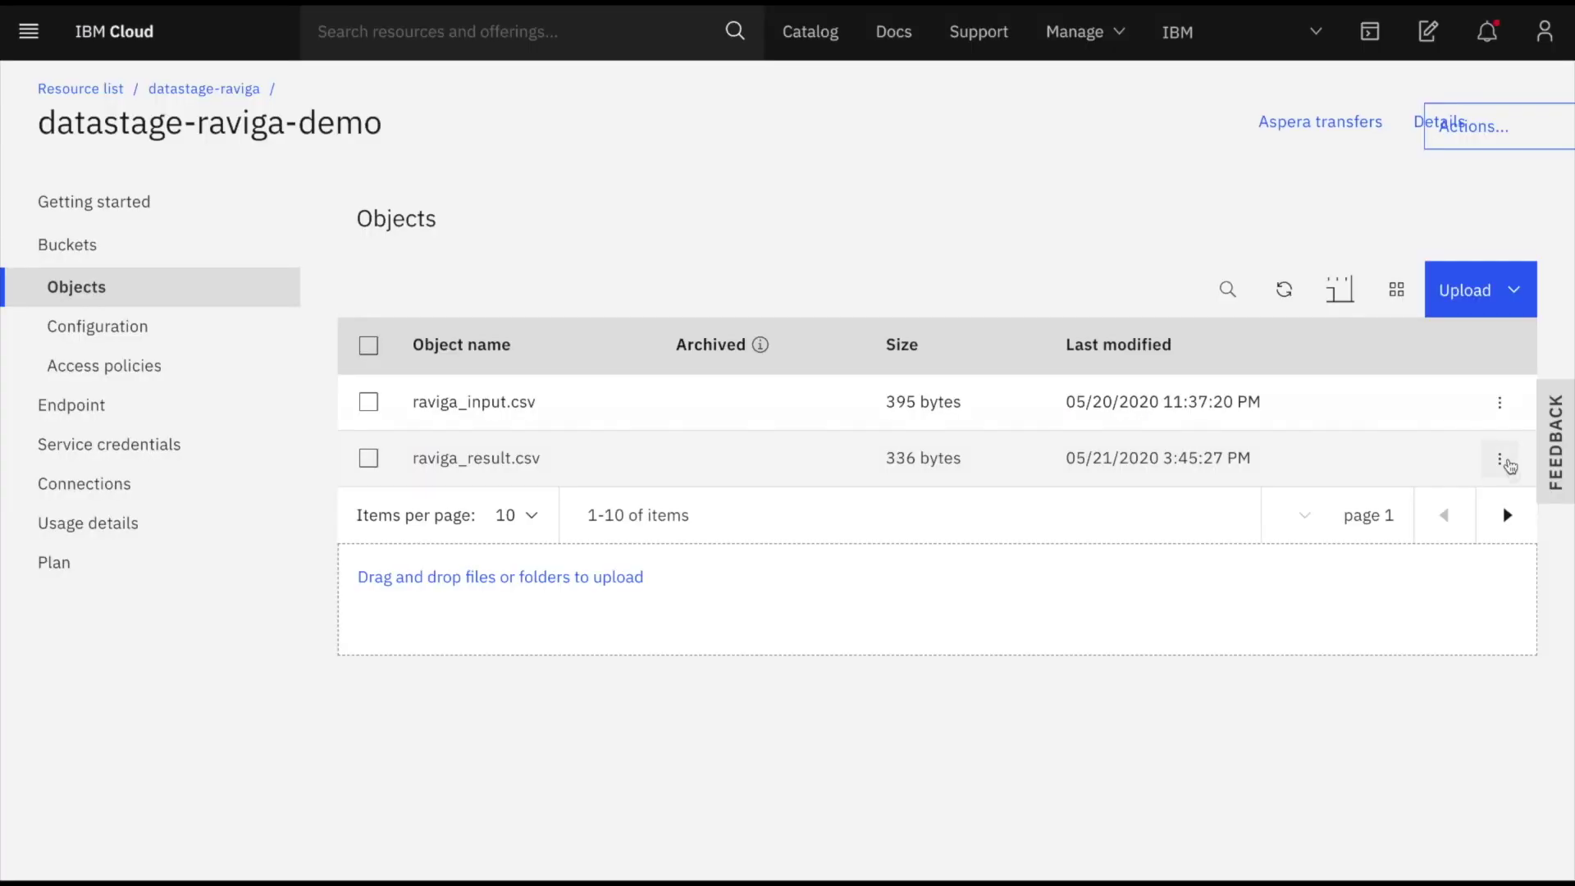
- Download raviga_result.csv from the datastage-raviga-demo bucket in IBM Cloud and view it in Excel beside raviga_input
{"action": "left_click", "coordinate": [1500, 457]}
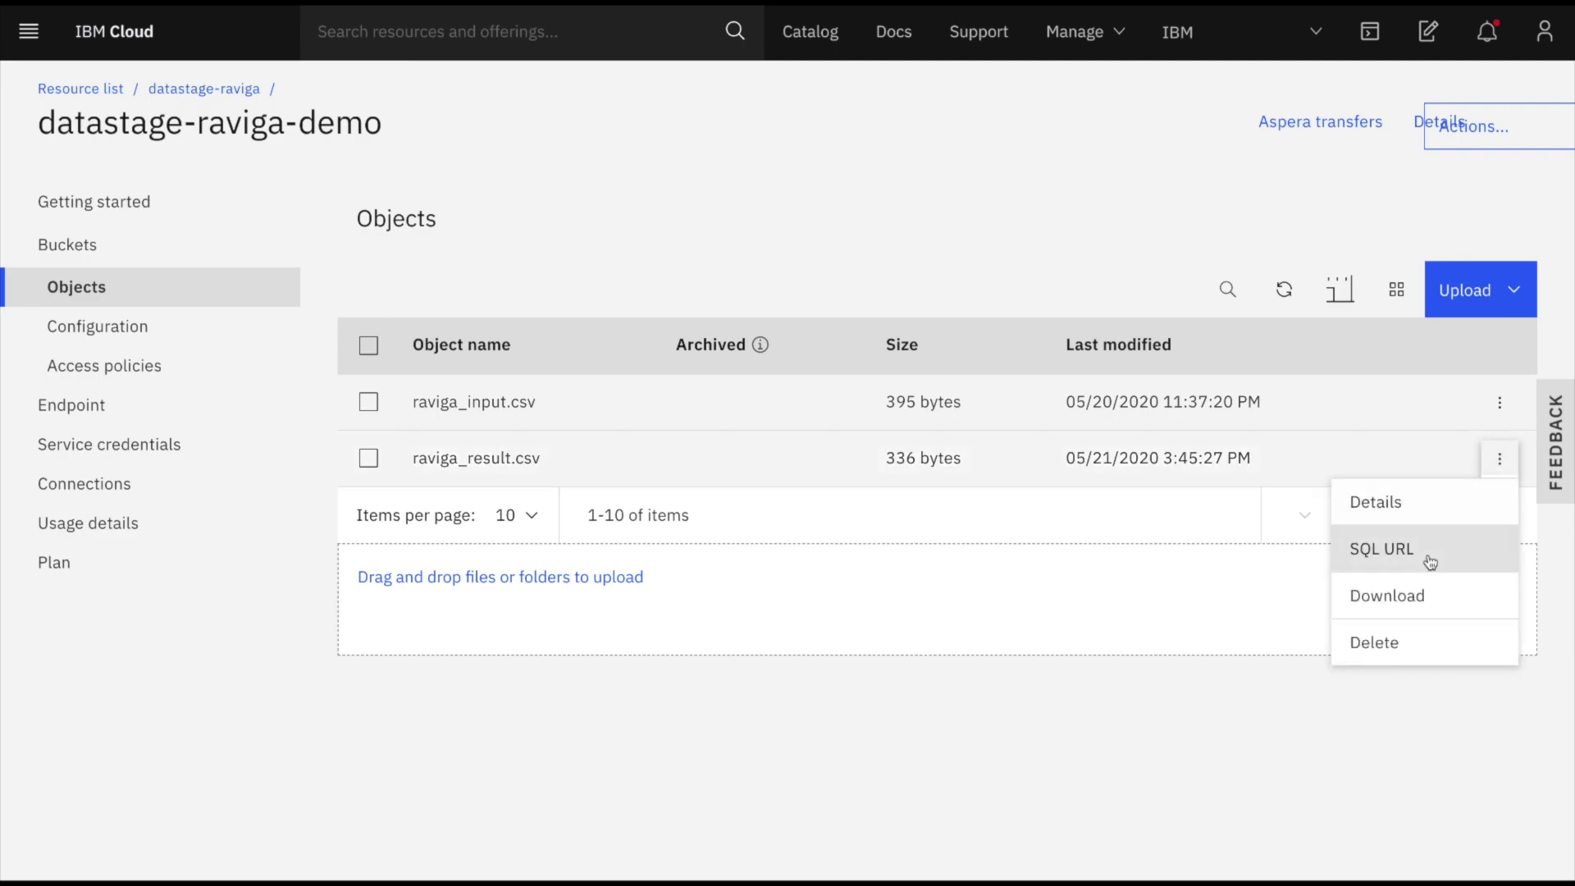
{"action": "left_click", "coordinate": [1418, 598]}
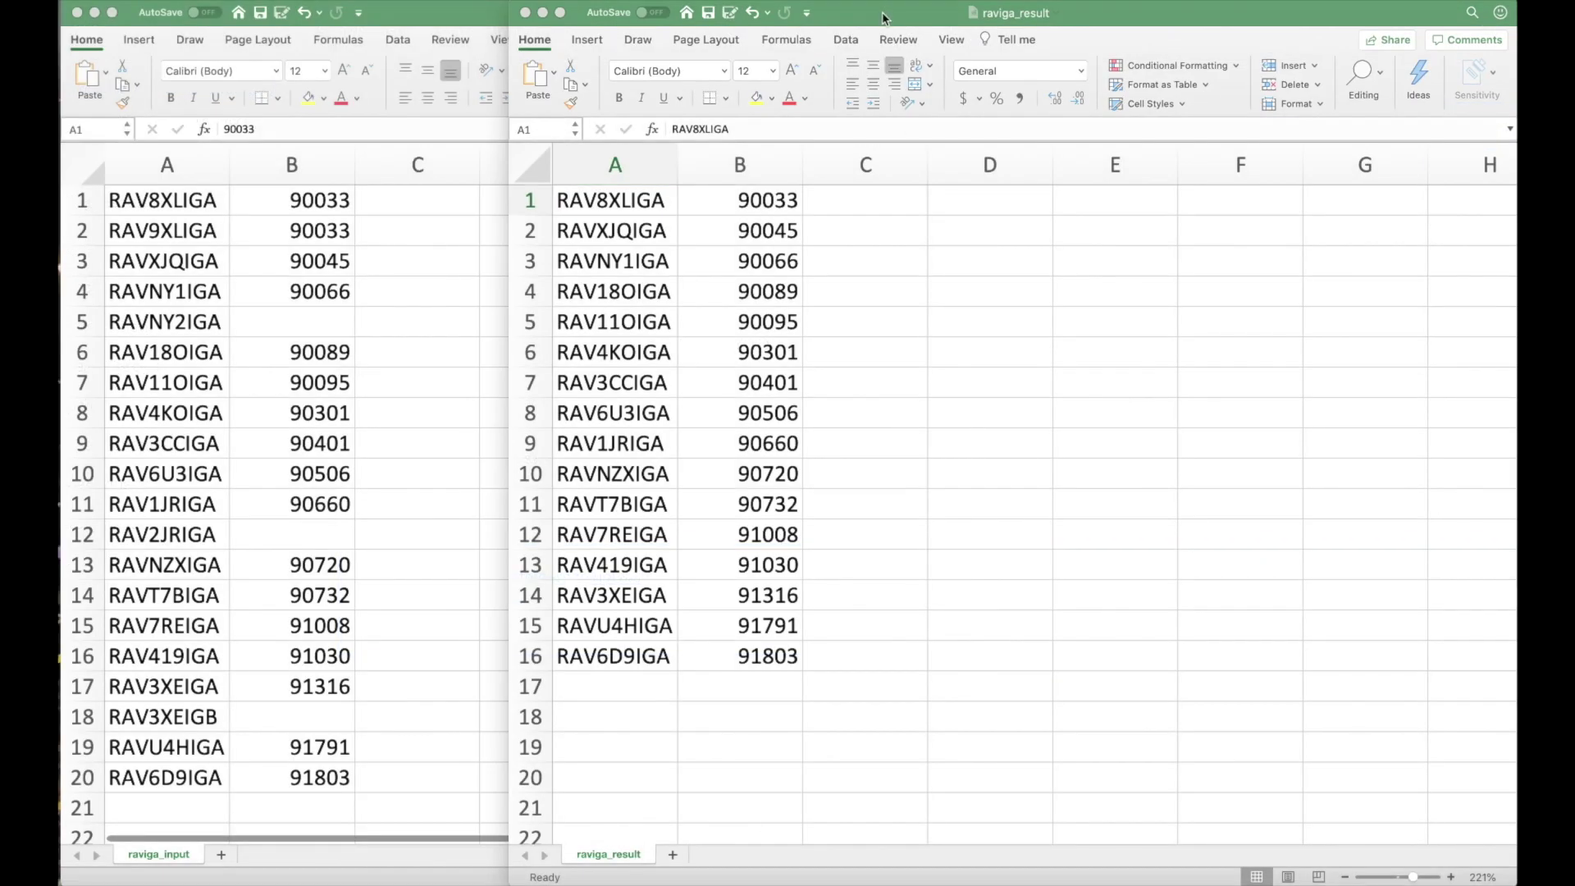
{"action": "left_click", "coordinate": [883, 18]}
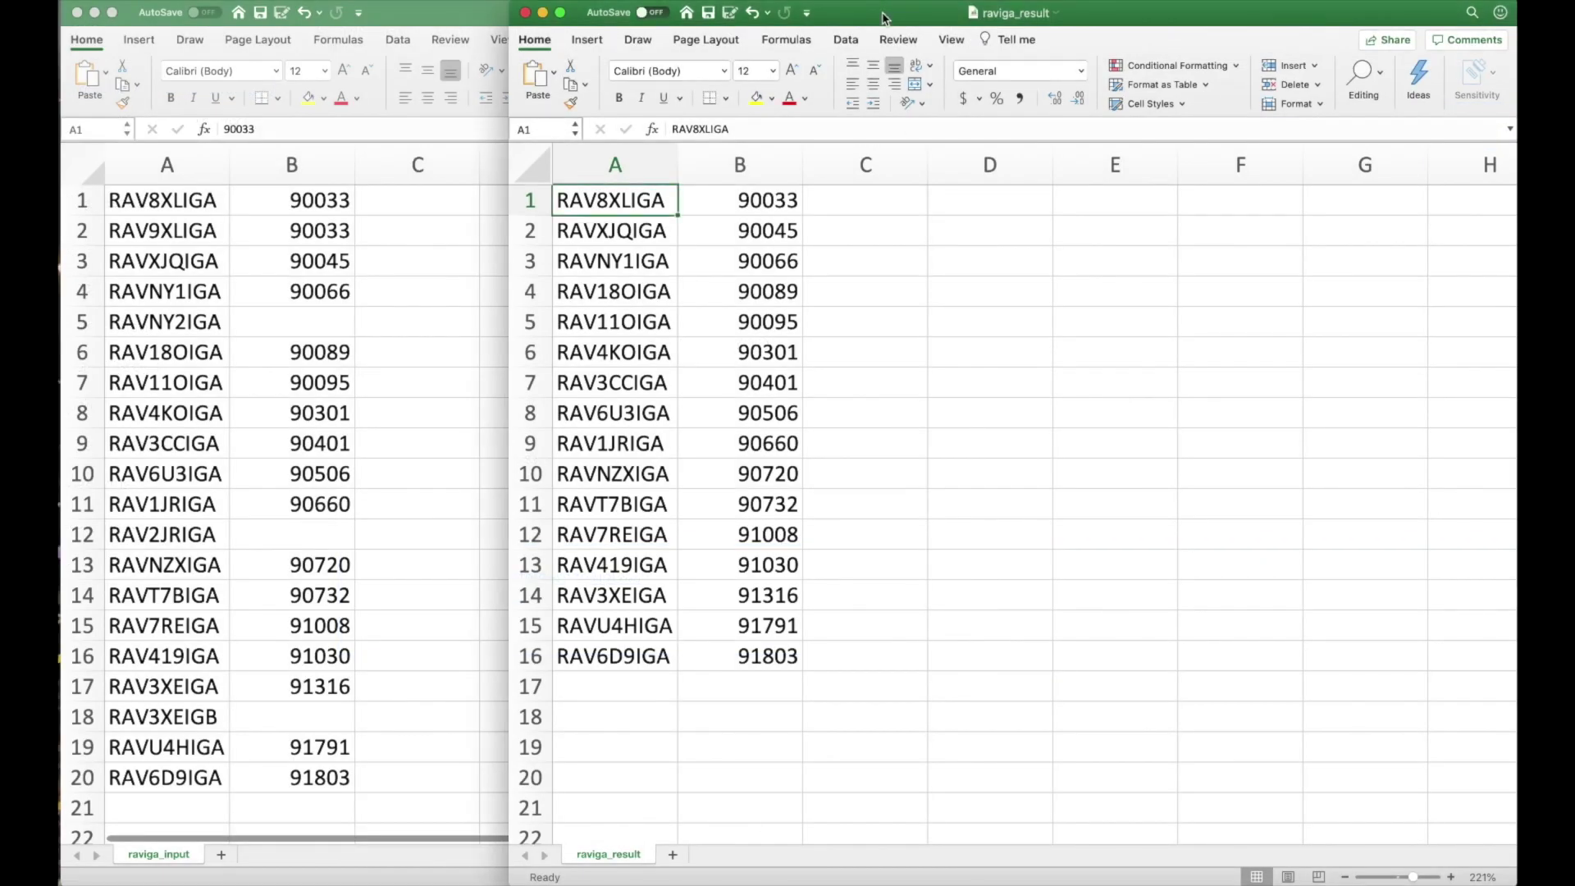